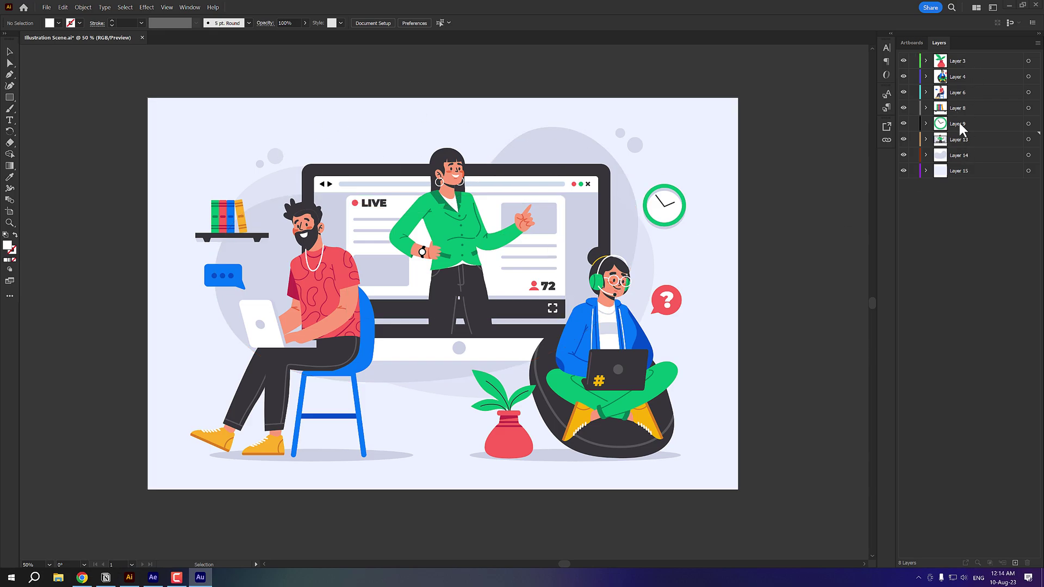
# Hide the seated man, seated woman and three prop layers to identify each element
pyautogui.click(323, 301)
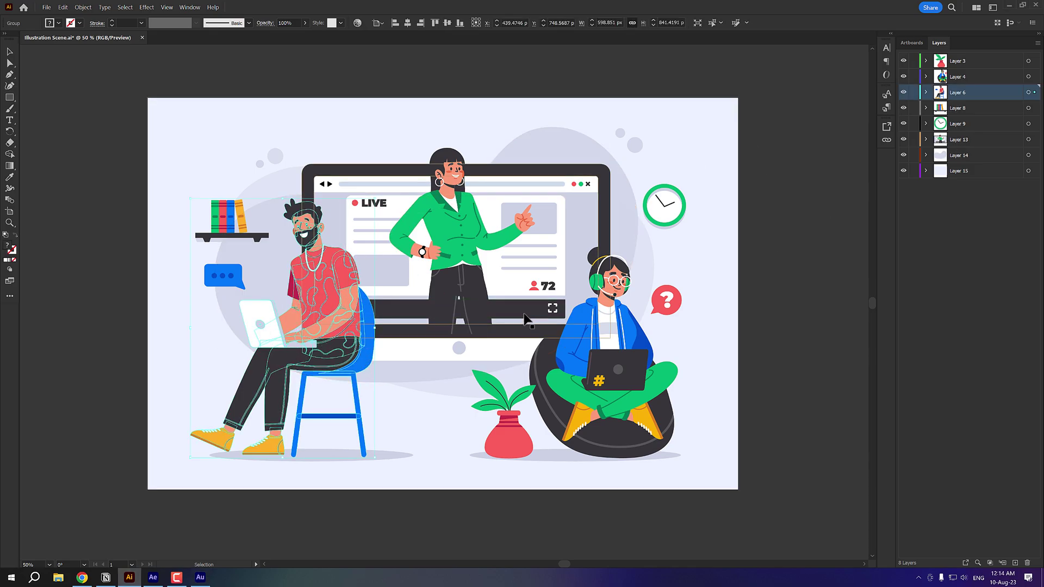
pyautogui.click(903, 93)
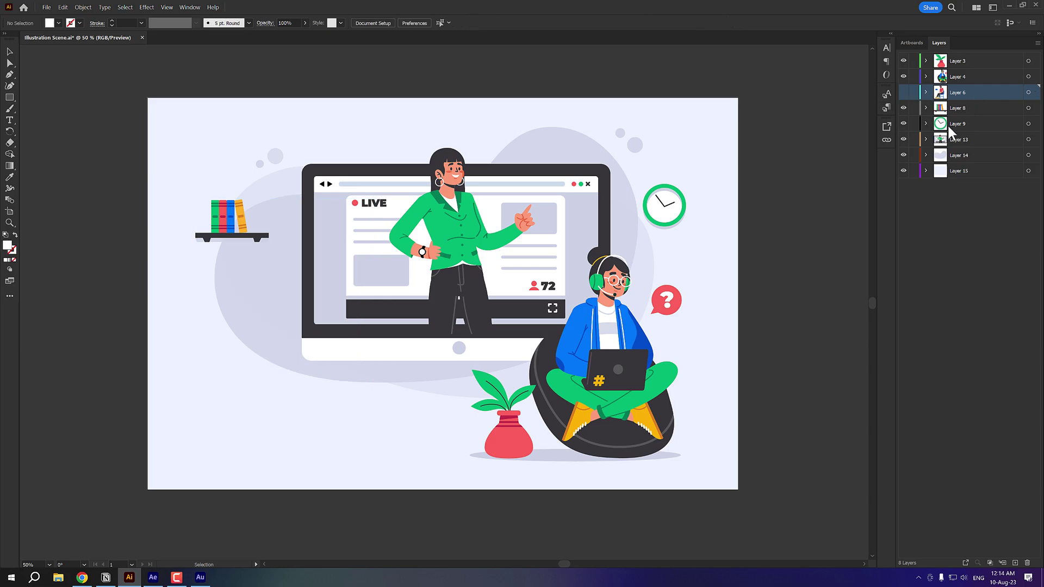
pyautogui.click(602, 362)
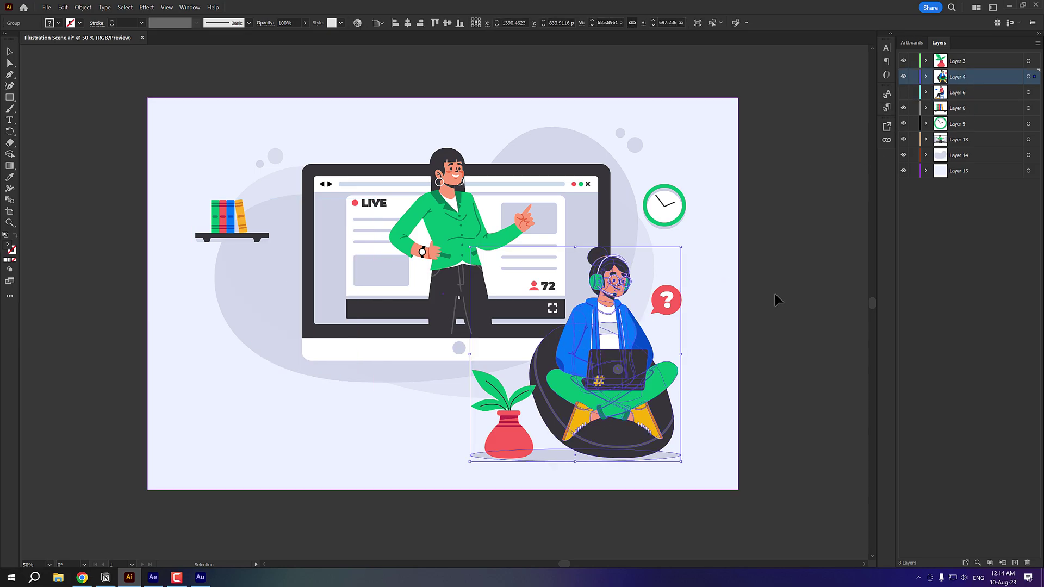
pyautogui.click(903, 77)
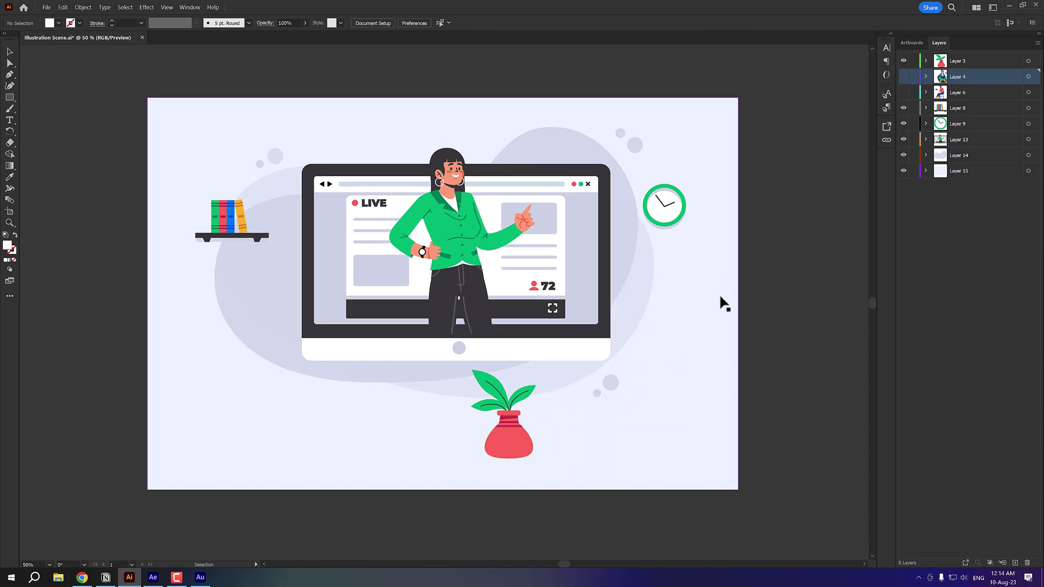
pyautogui.click(904, 62)
pyautogui.click(903, 107)
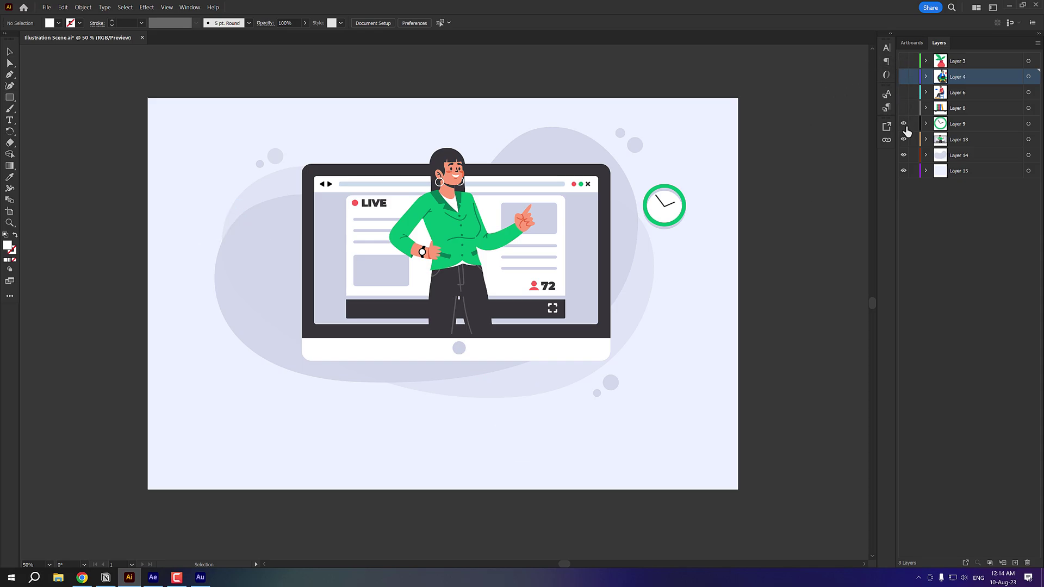
pyautogui.click(904, 124)
# Turn every layer back on, including plant and background, and save Illustration Scene.ai
pyautogui.keyDown('alt'); pyautogui.click(904, 155); pyautogui.keyUp('alt')
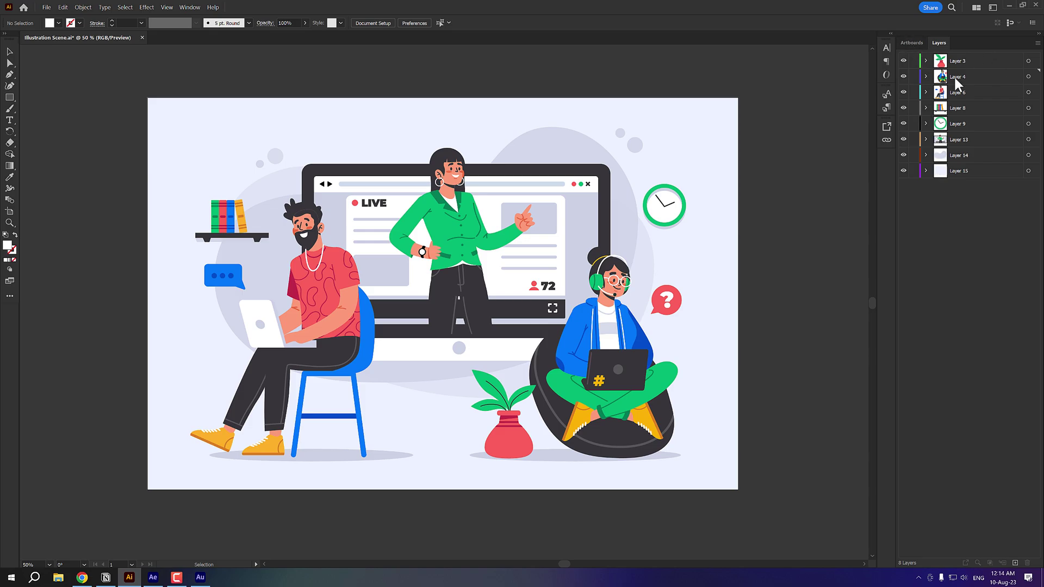
pyautogui.click(904, 63)
pyautogui.click(904, 63)
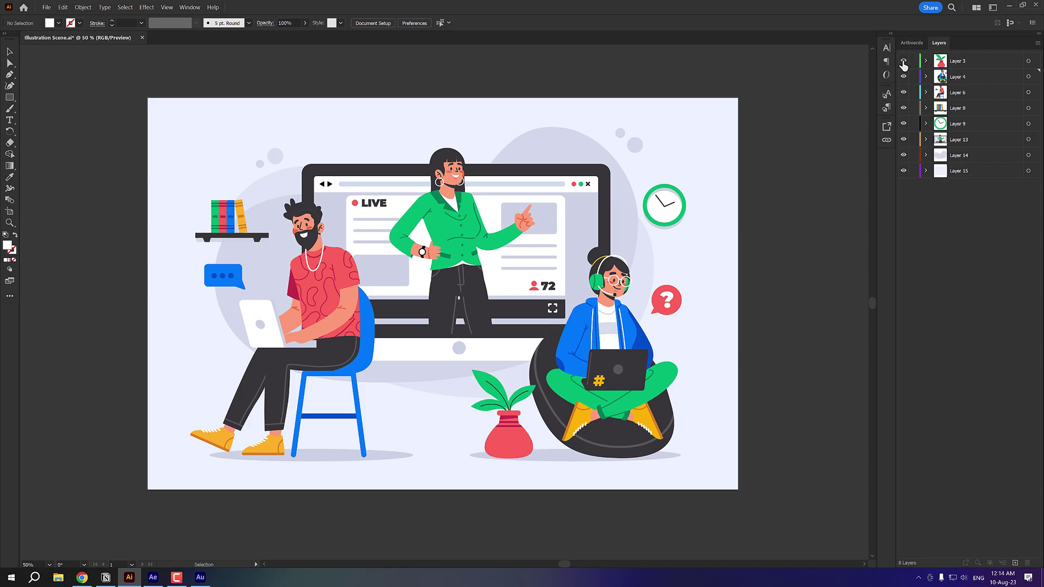
pyautogui.click(904, 170)
pyautogui.hotkey('ctrl', 's')
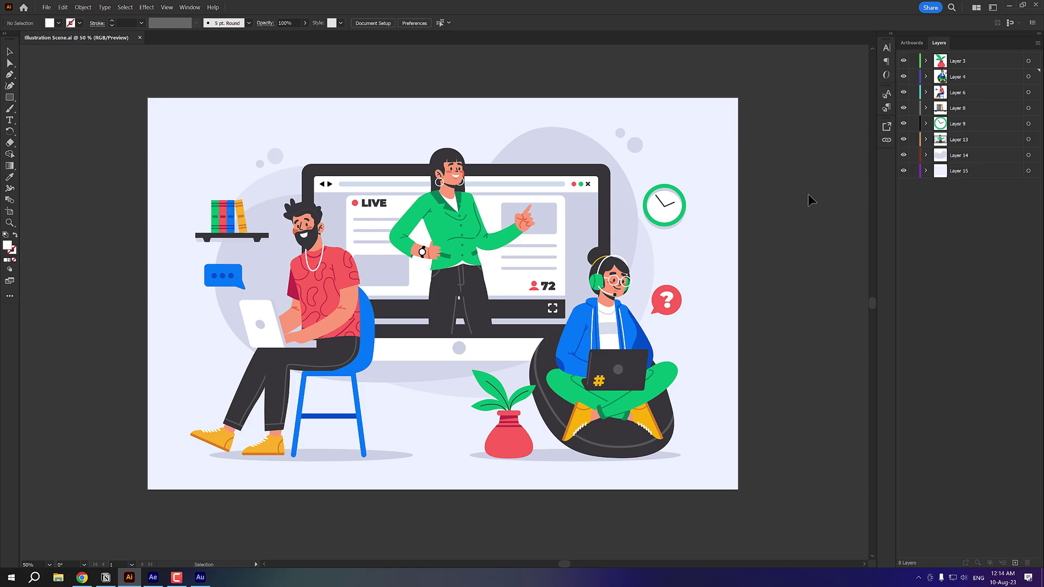
# Import Illustration Scene.ai as Composition - Retain Layer Sizes and open its eight-layer comp
pyautogui.click(155, 581)
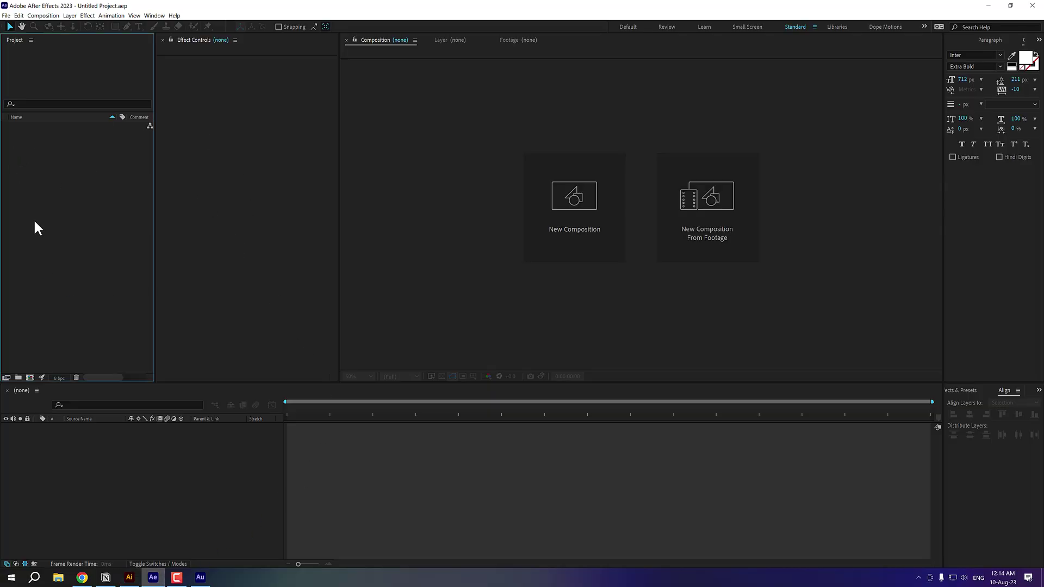
pyautogui.doubleClick(103, 252)
pyautogui.click(422, 118)
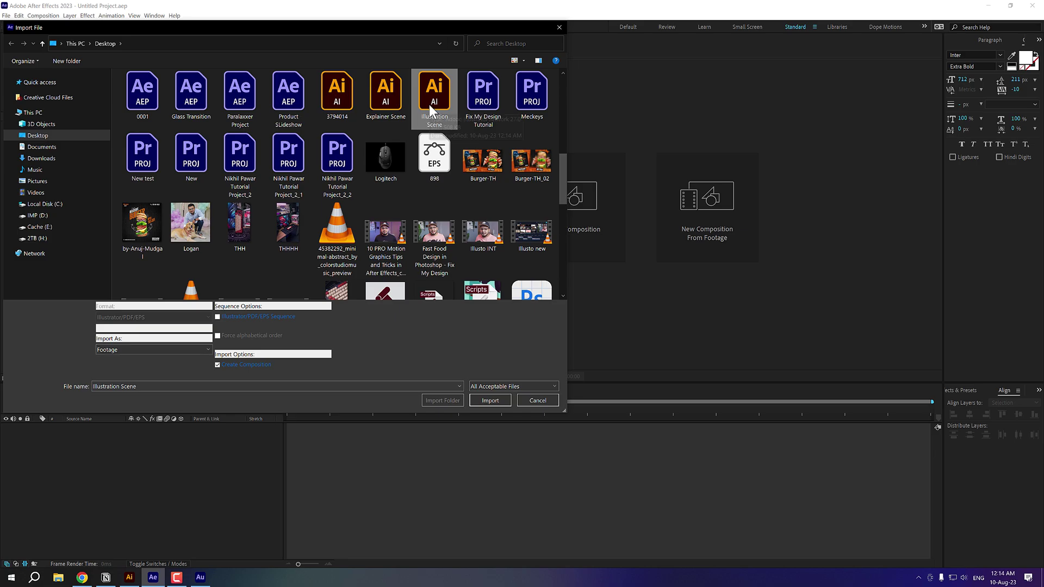
pyautogui.click(126, 349)
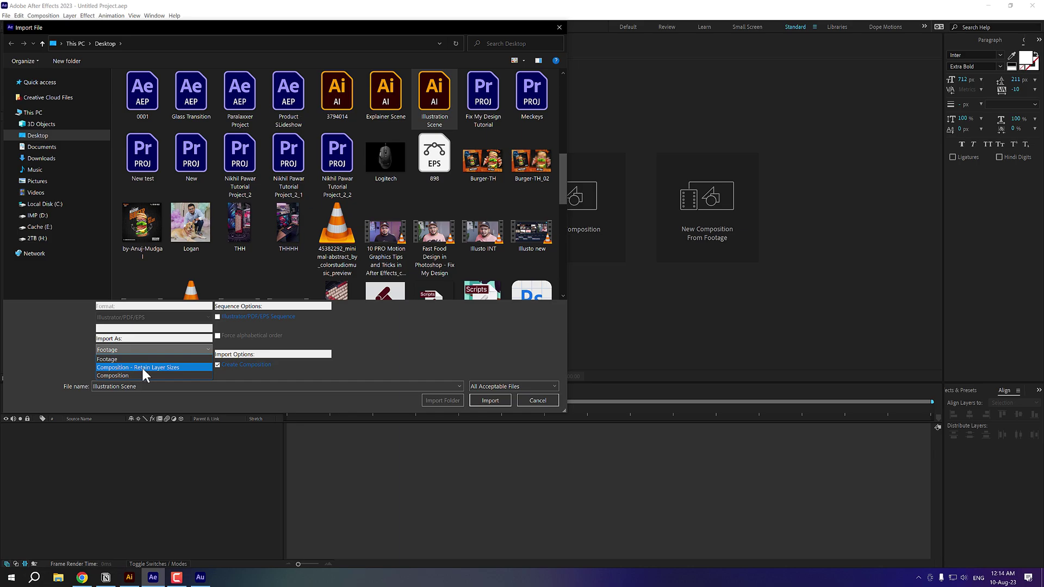
pyautogui.click(142, 367)
pyautogui.click(487, 401)
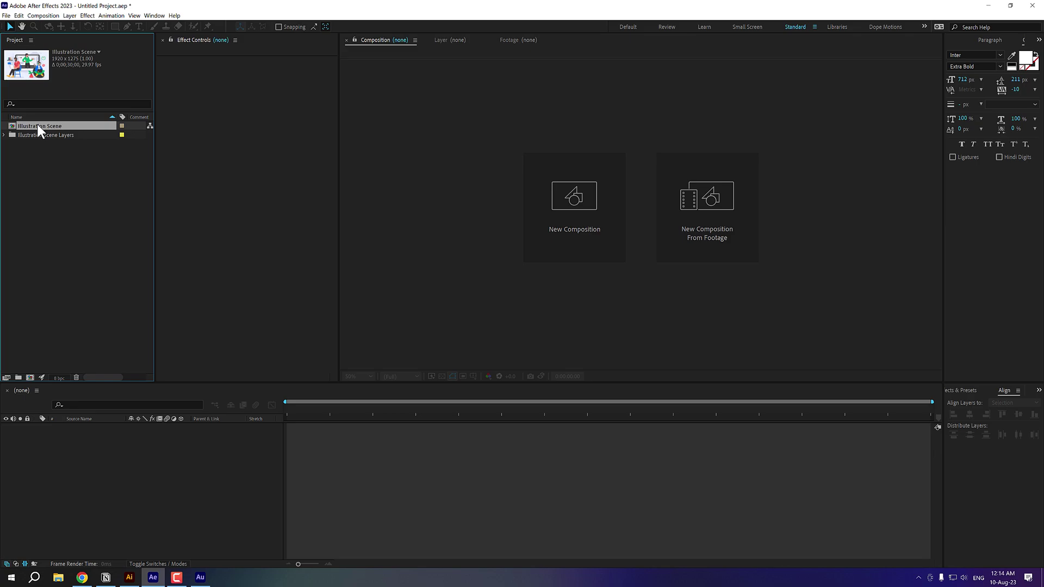
pyautogui.doubleClick(38, 126)
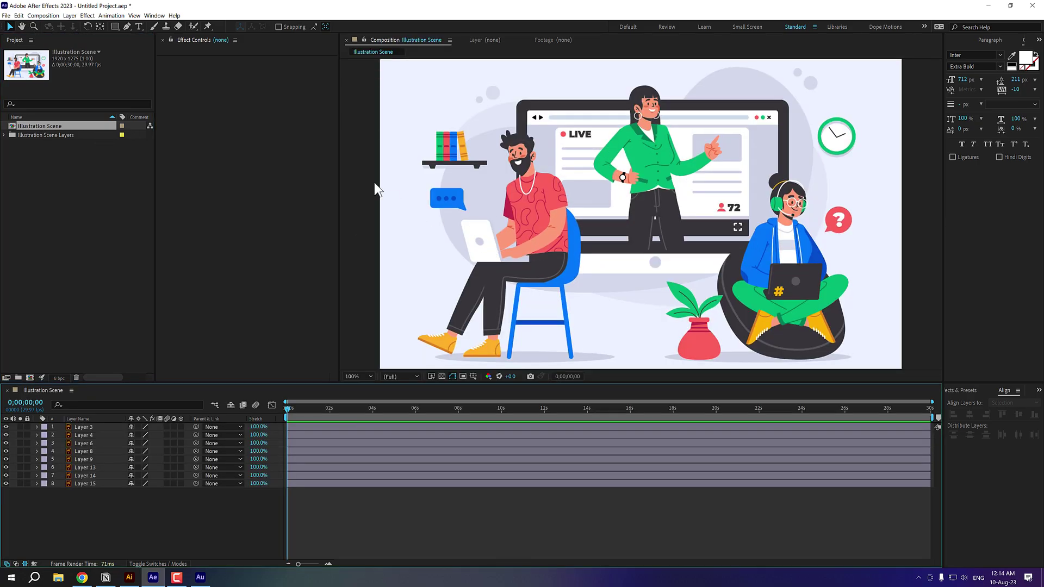
# Open the Parallaxer v2.0.jsx panel from the Window menu and dock it
pyautogui.click(153, 15)
pyautogui.scroll(-5, 207, 544)
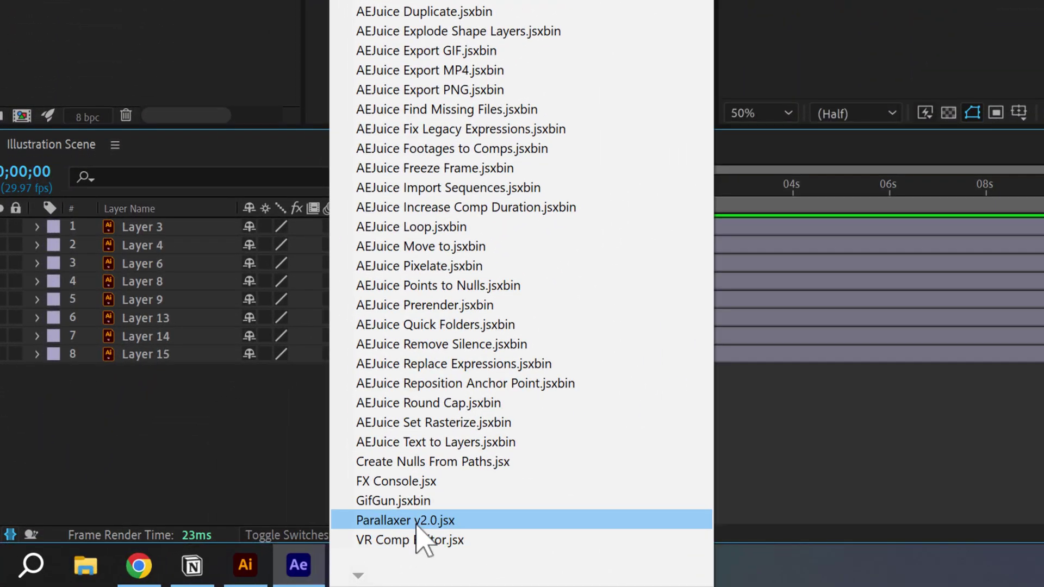
pyautogui.click(415, 521)
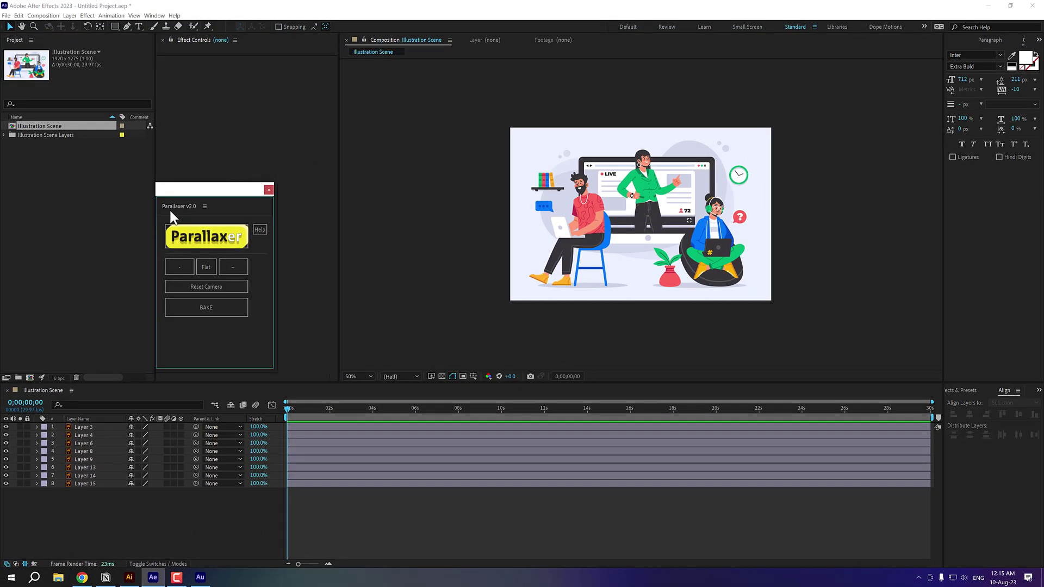
pyautogui.moveTo(171, 216); pyautogui.dragTo(211, 372)
# Activate Parallaxer on the composition as a MEDIUM scene and accept the alert
pyautogui.click(120, 511)
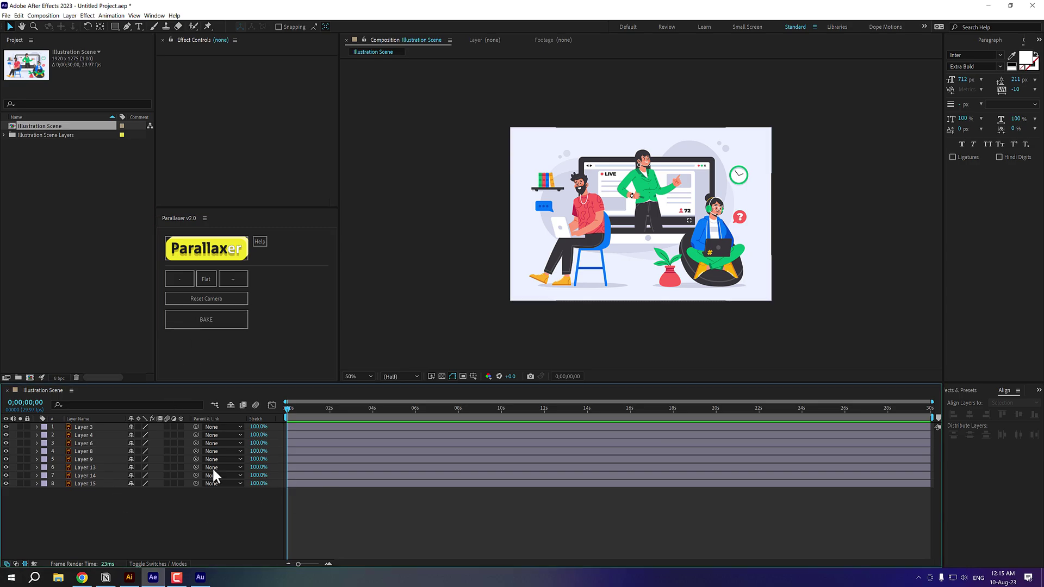
pyautogui.click(216, 252)
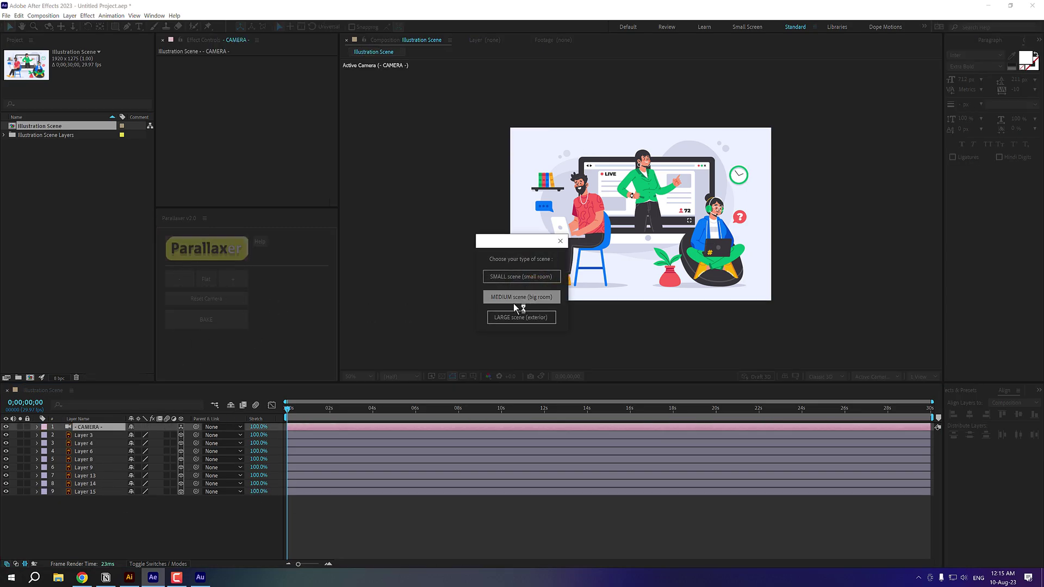
pyautogui.click(538, 297)
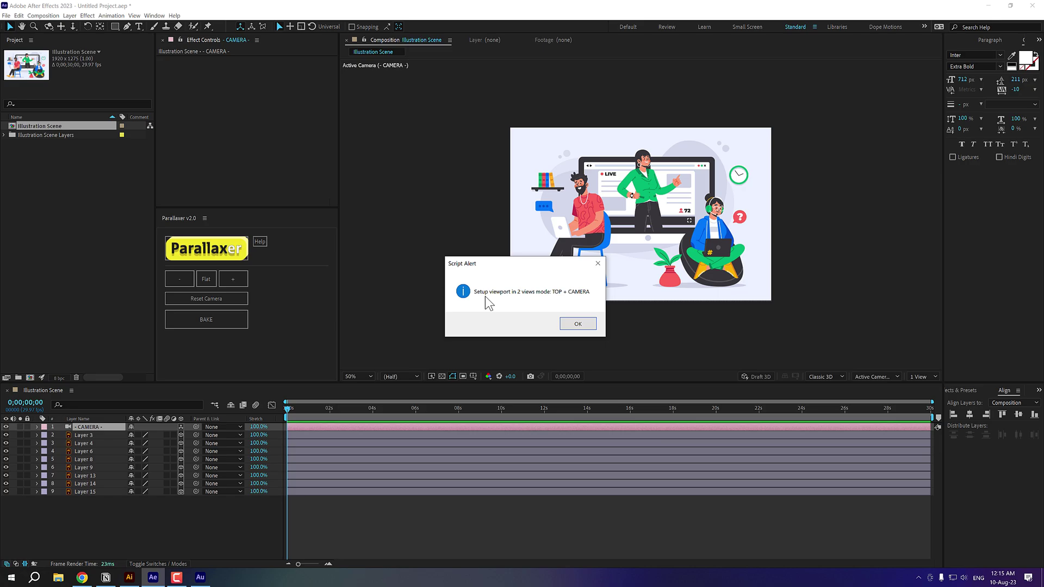
pyautogui.click(586, 323)
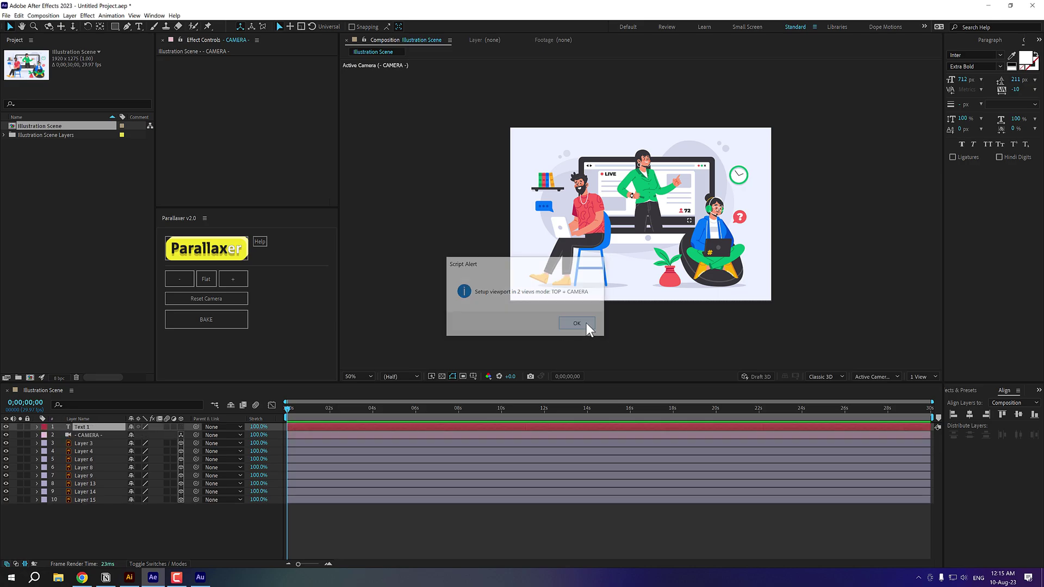
# Show 2 Views with Top on the right, framing the layer spread, and select all layers
pyautogui.click(925, 377)
pyautogui.click(926, 395)
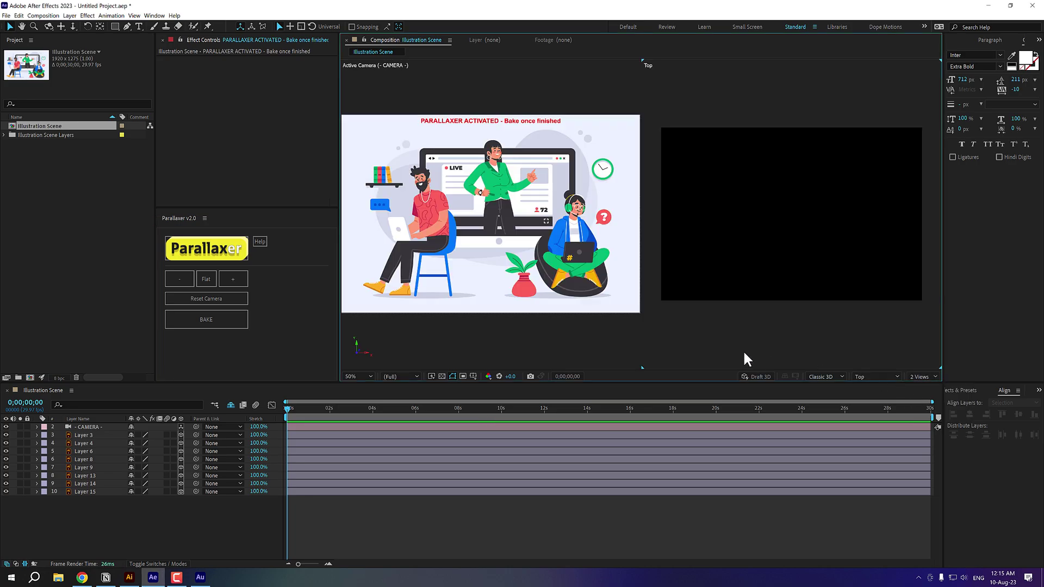
pyautogui.click(879, 376)
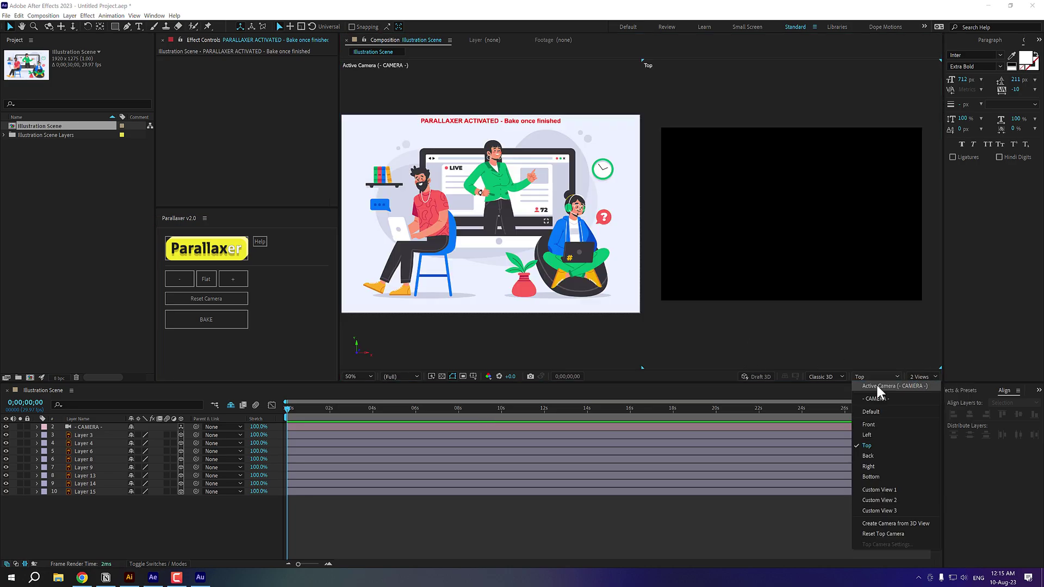
pyautogui.click(873, 448)
pyautogui.scroll(-8, 743, 241)
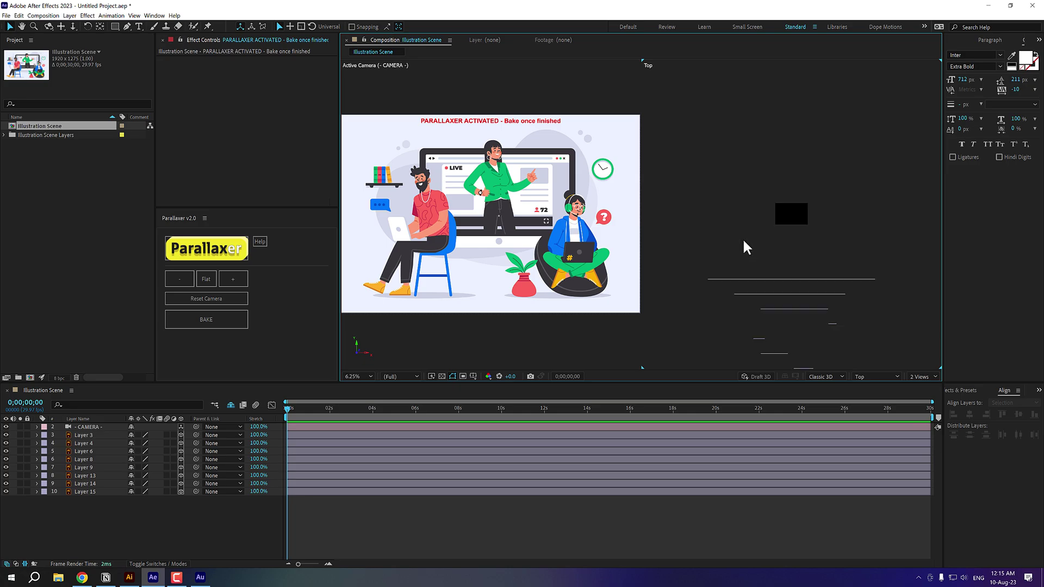
pyautogui.scroll(1, 792, 292)
pyautogui.moveTo(789, 310); pyautogui.dragTo(790, 216)
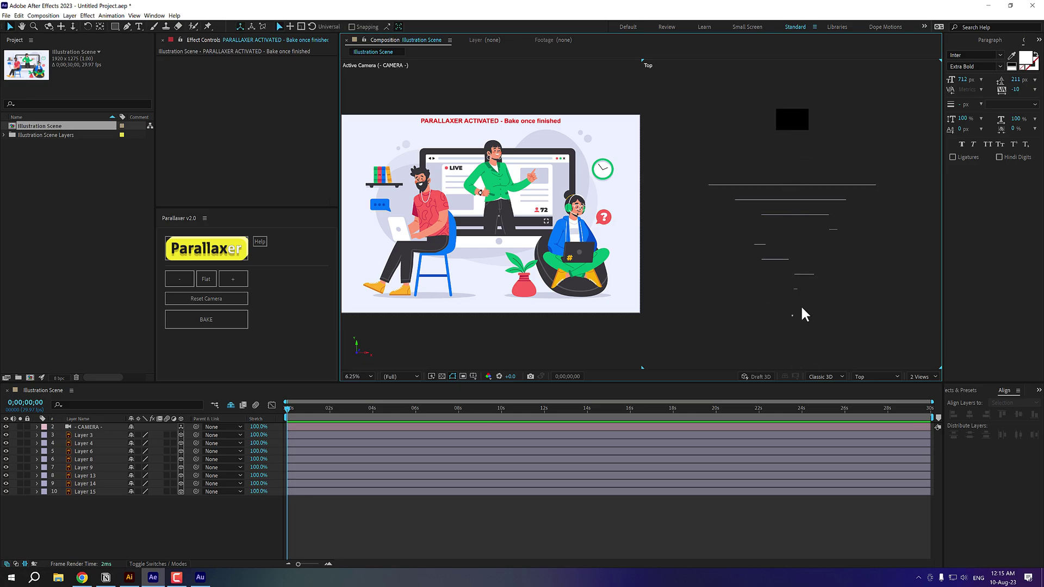
pyautogui.moveTo(104, 525); pyautogui.dragTo(100, 428)
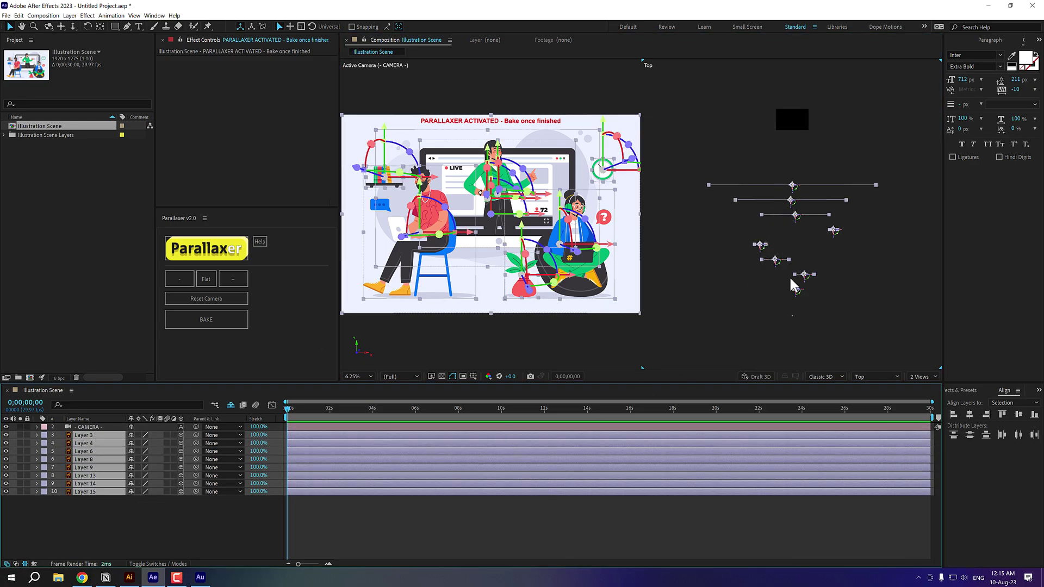
# Dolly and track the camera sideways to test the depth effect on the headset woman
pyautogui.click(138, 531)
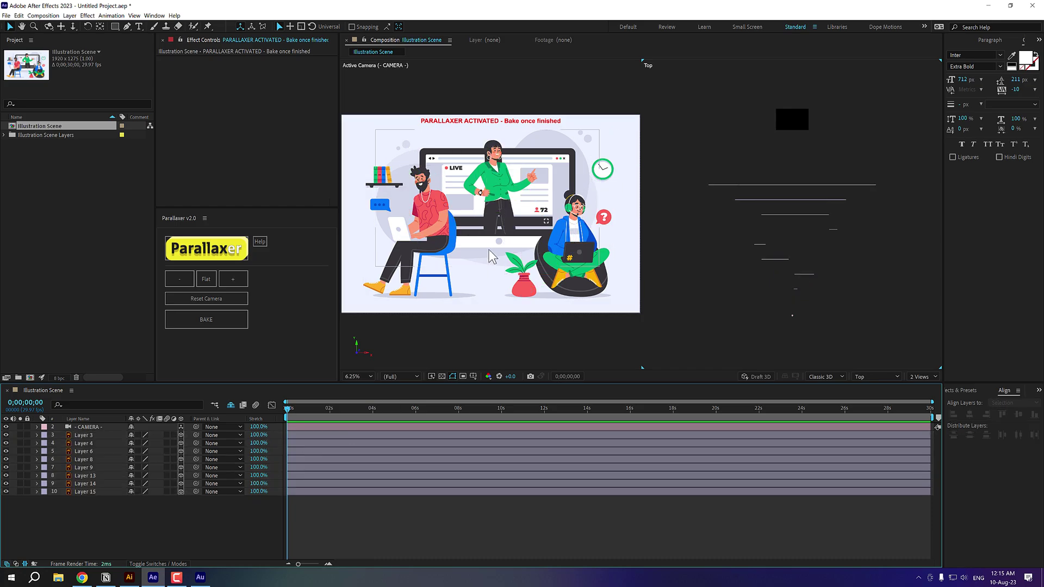
pyautogui.moveTo(339, 247); pyautogui.dragTo(295, 248)
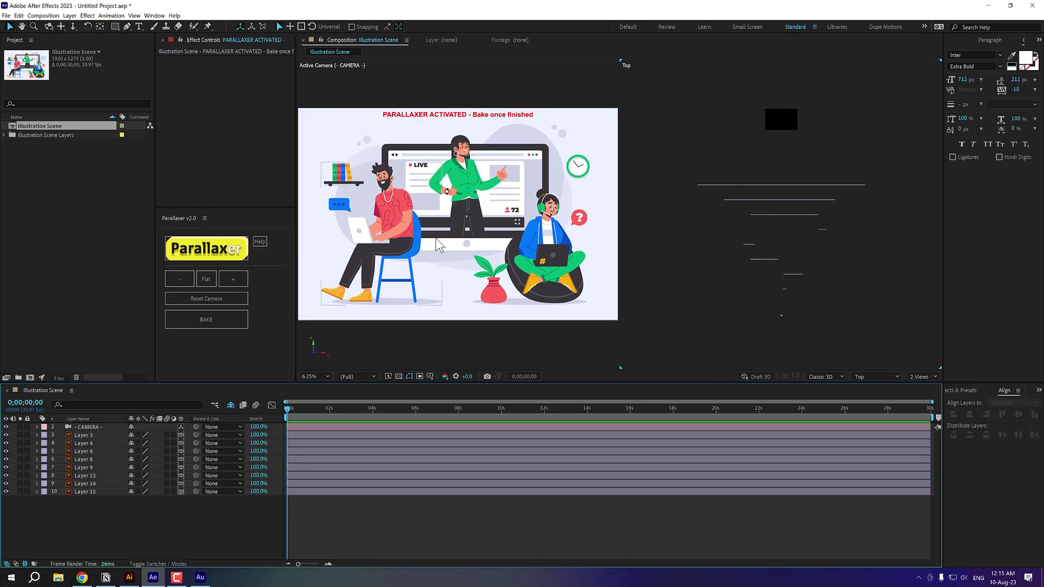
pyautogui.press('c')
pyautogui.press('c')
pyautogui.moveTo(457, 227); pyautogui.dragTo(449, 203)
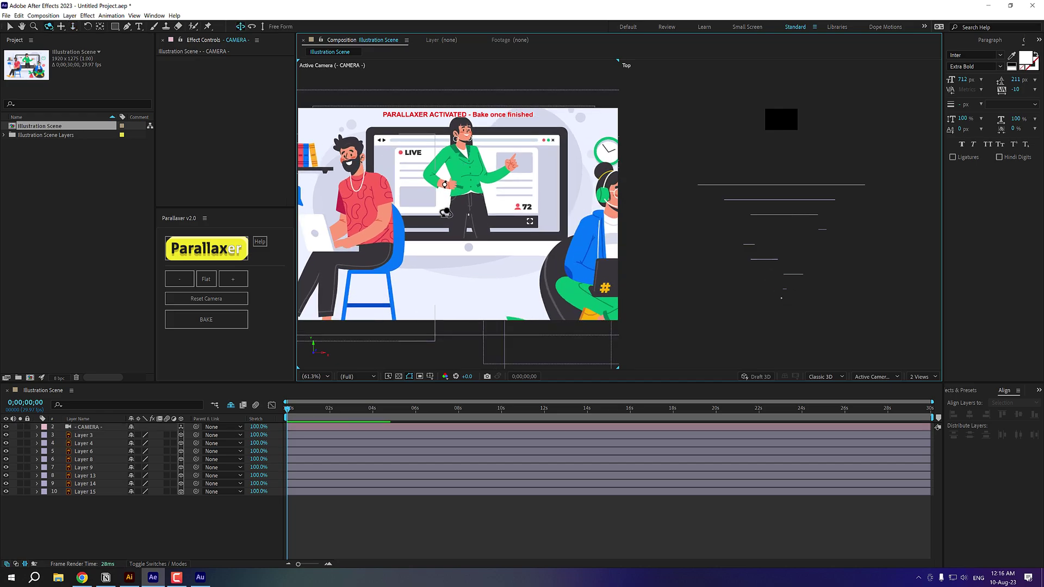
pyautogui.scroll(5, 442, 214)
pyautogui.scroll(-4, 444, 214)
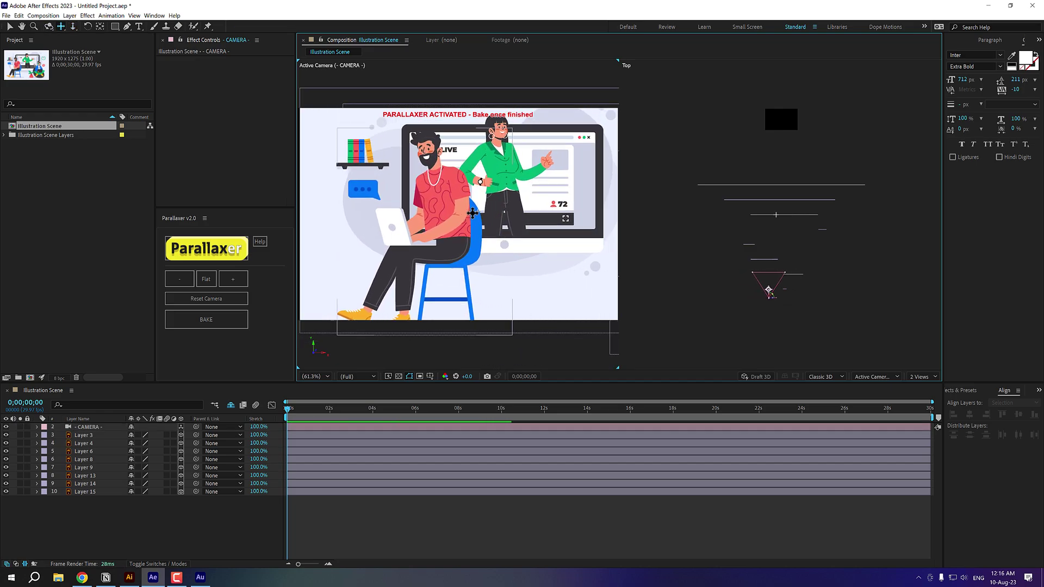
pyautogui.moveTo(444, 214); pyautogui.dragTo(427, 212)
pyautogui.scroll(5, 427, 212)
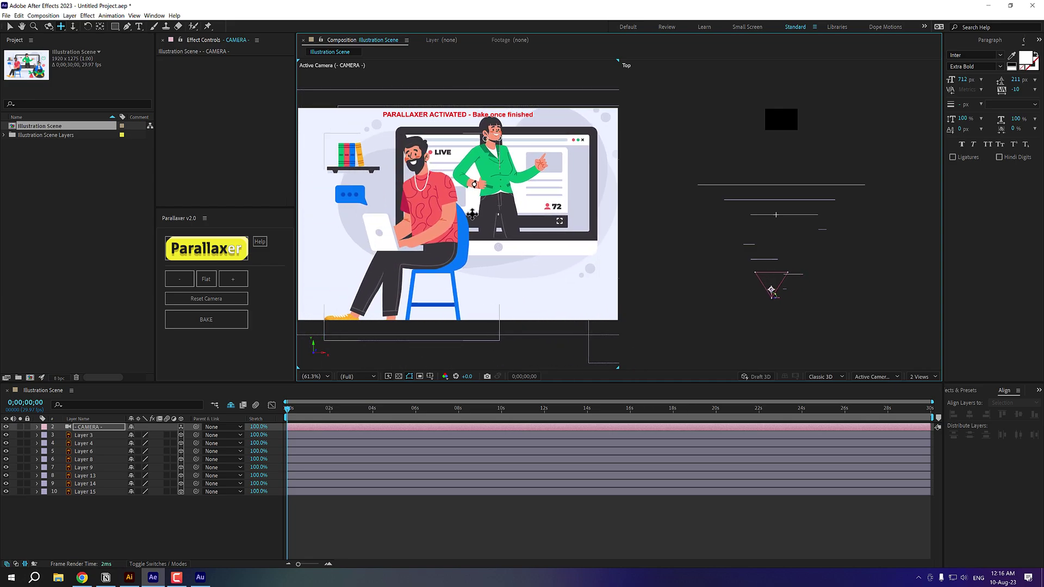
pyautogui.scroll(-5, 431, 212)
pyautogui.scroll(5, 431, 212)
pyautogui.scroll(-5, 454, 216)
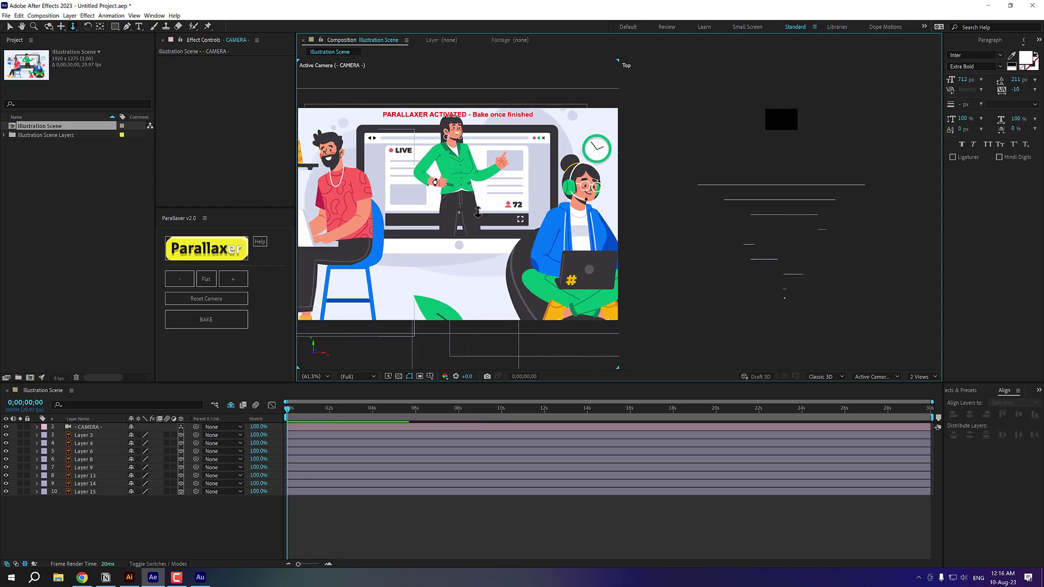
# Orbit the camera to an angle, then reset it with Reset Camera and return to Selection
pyautogui.press('c')
pyautogui.moveTo(478, 212); pyautogui.dragTo(435, 185)
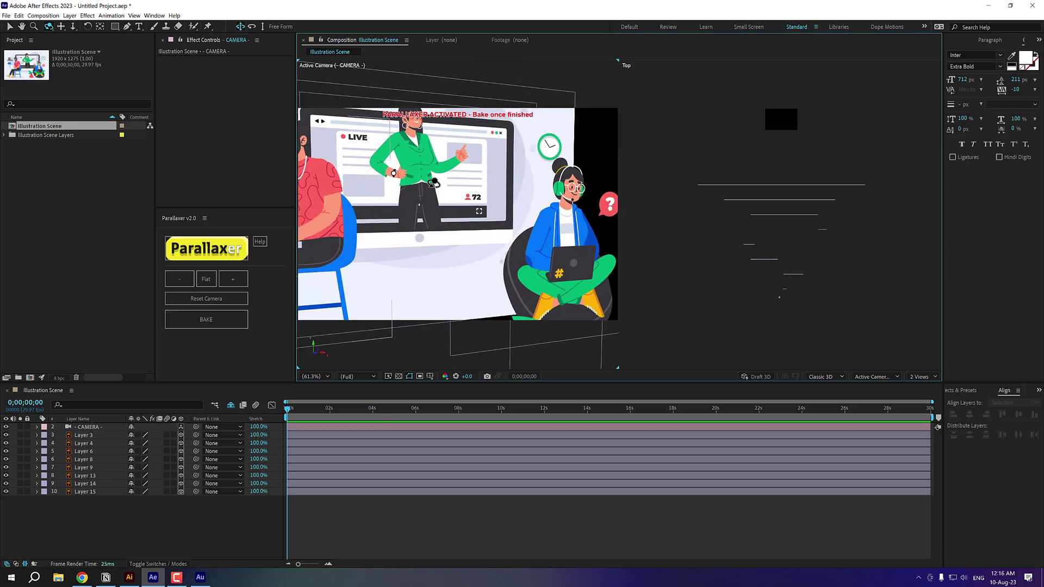
pyautogui.click(203, 301)
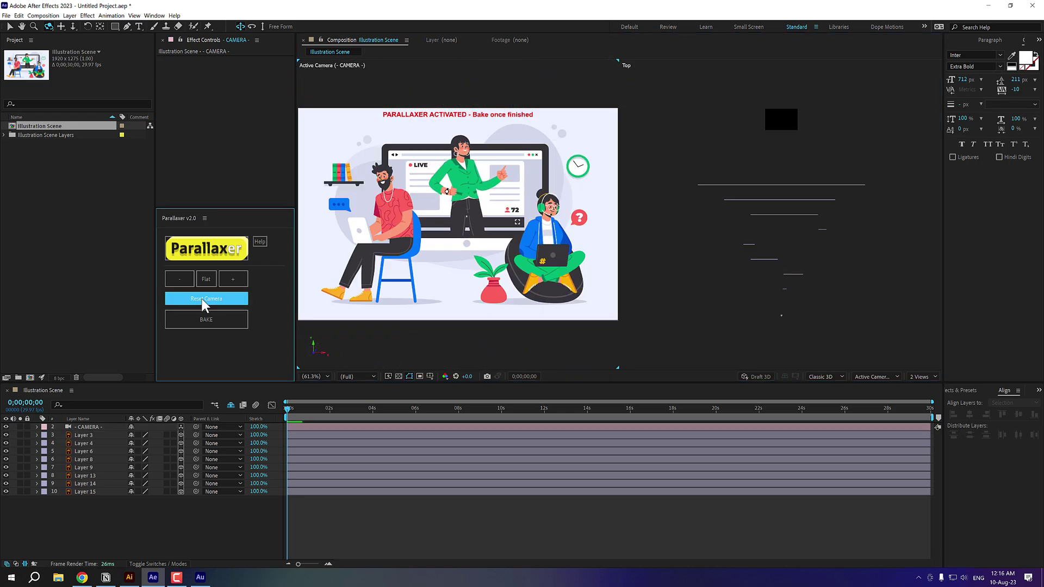
pyautogui.press('v')
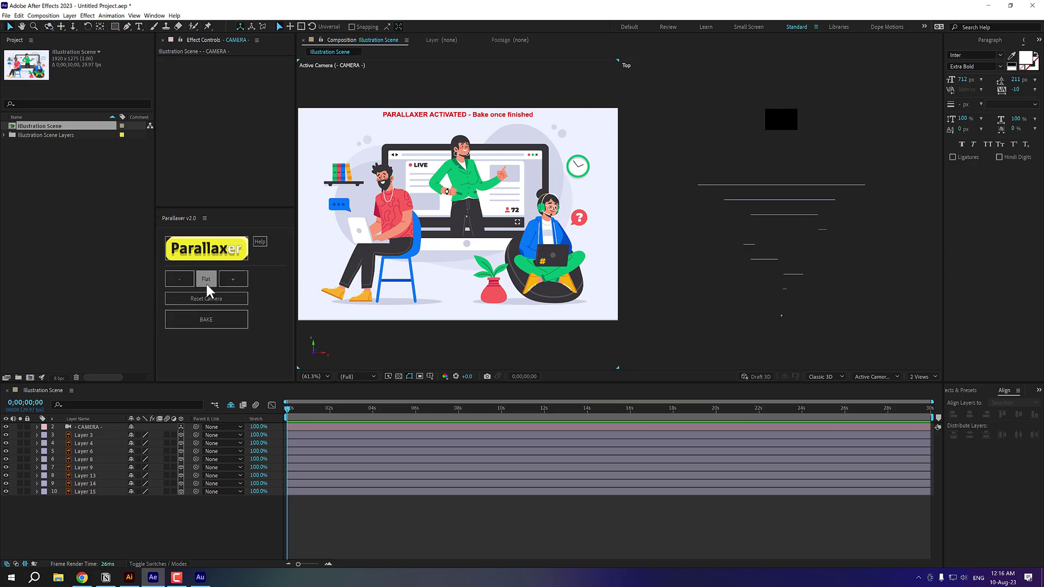
# Select Layers 13–15, press Parallaxer '-' twice, then '+' six times to widen their Z spacing
pyautogui.click(233, 279)
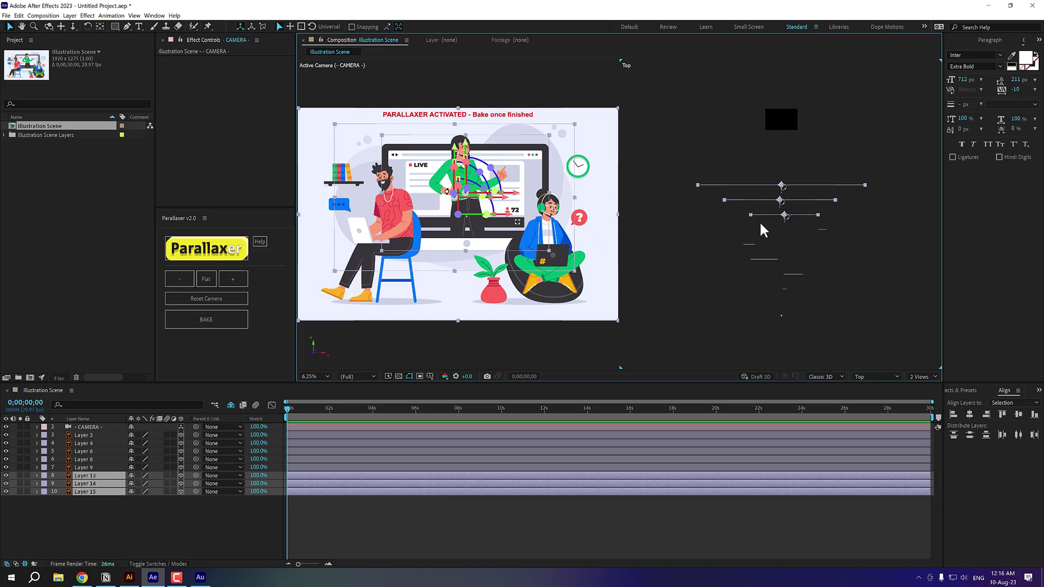
pyautogui.click(174, 279)
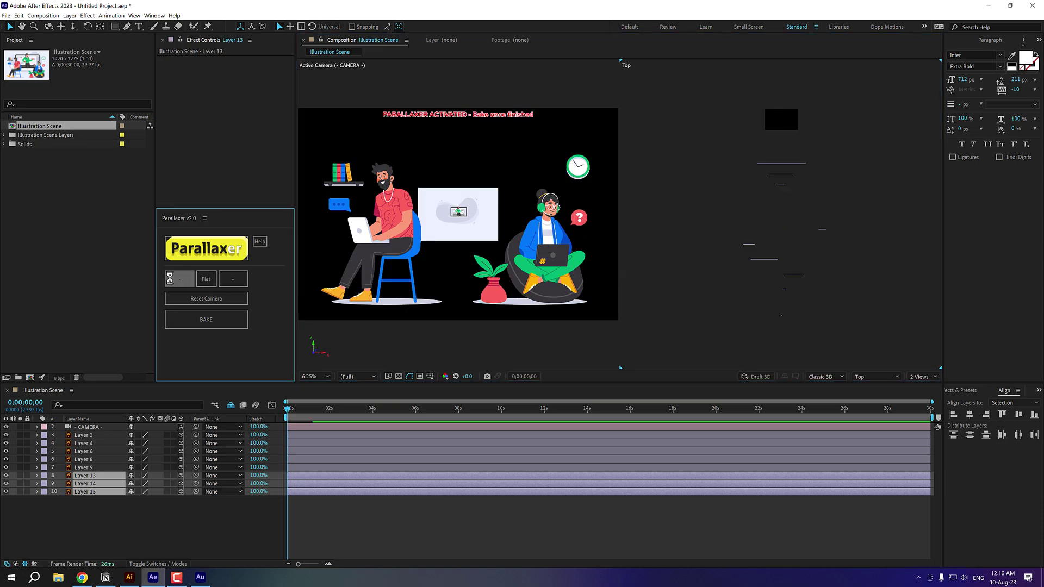
pyautogui.click(170, 279)
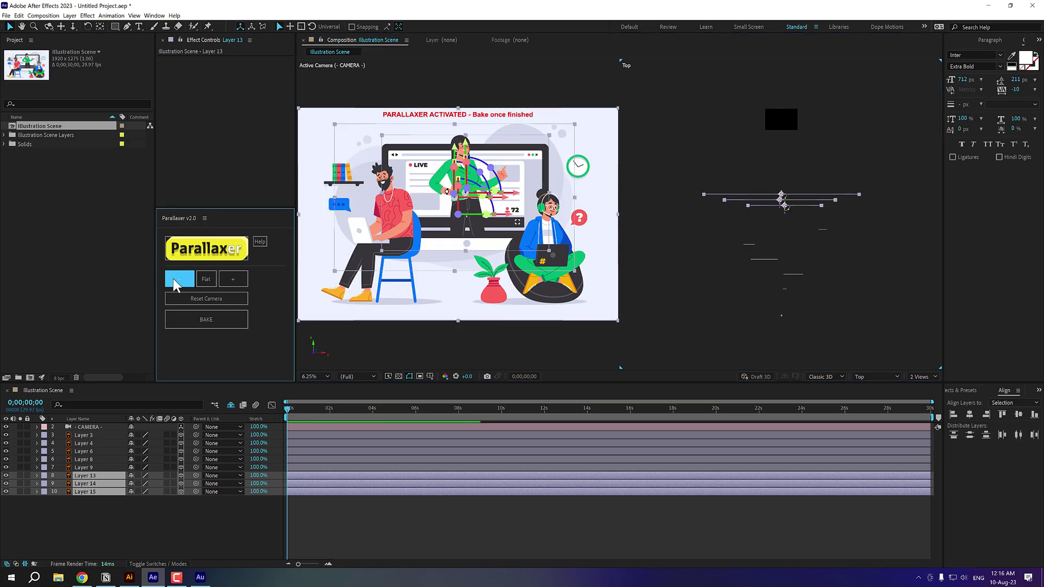
pyautogui.click(230, 279)
pyautogui.click(231, 278)
pyautogui.click(230, 276)
pyautogui.click(231, 276)
pyautogui.click(230, 276)
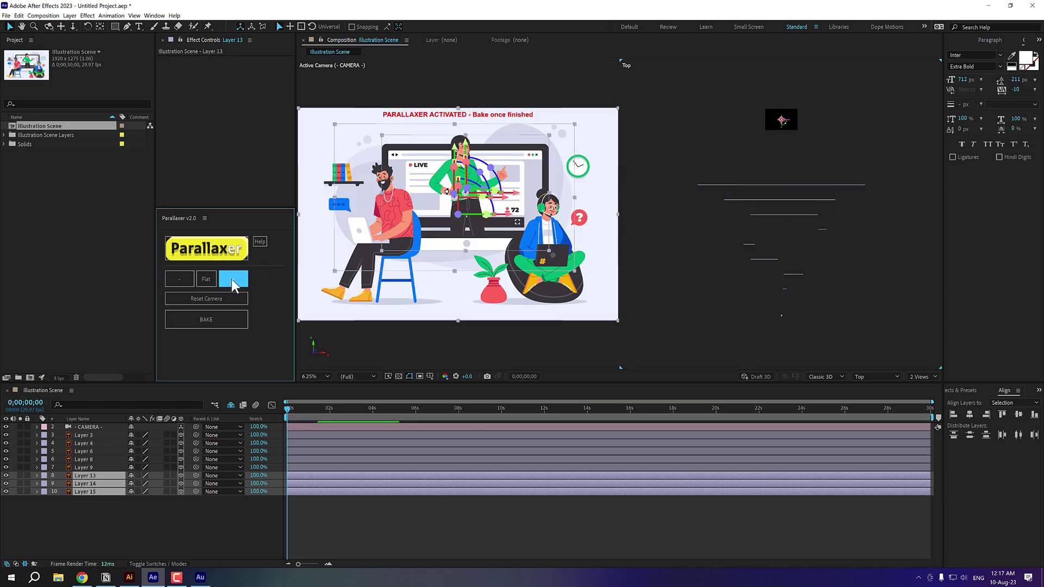
pyautogui.click(234, 280)
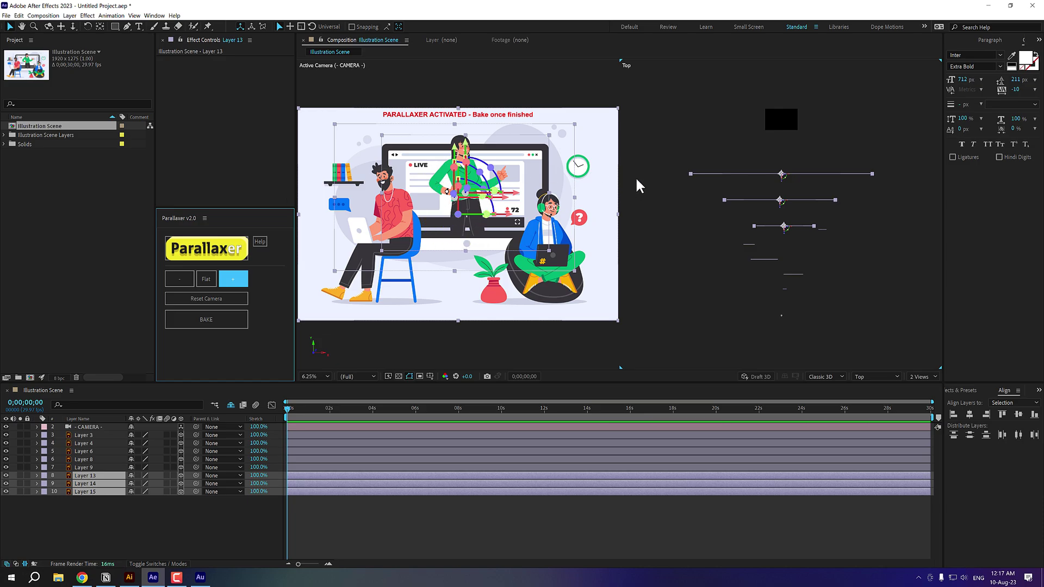
# Drag the seated man's Layer 6 to a new Z depth in the Top view
pyautogui.click(131, 520)
pyautogui.click(760, 259)
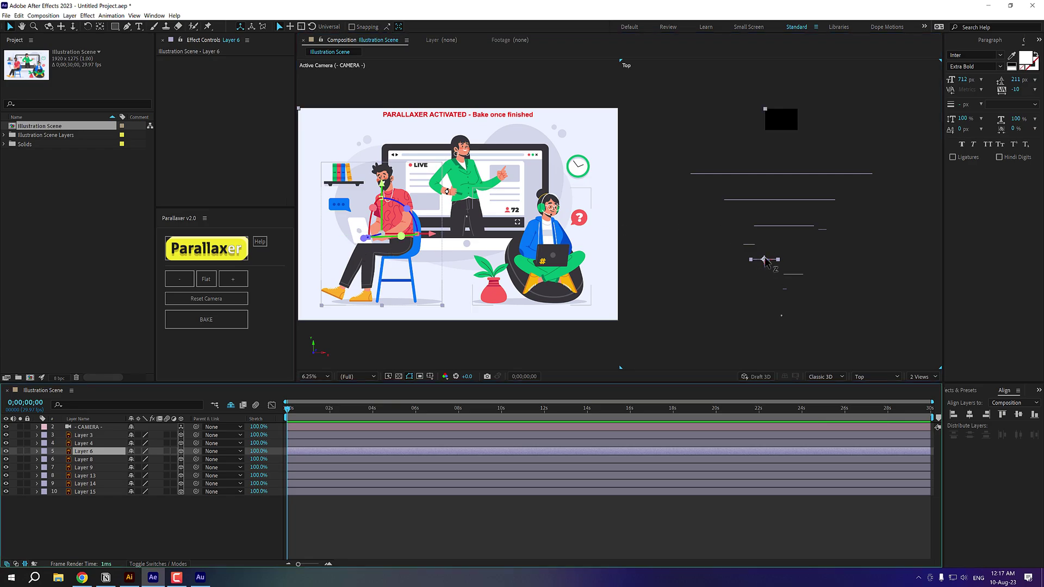
pyautogui.moveTo(764, 260)
pyautogui.mouseDown()
pyautogui.moveTo(760, 196)
pyautogui.moveTo(764, 270)
pyautogui.mouseUp()
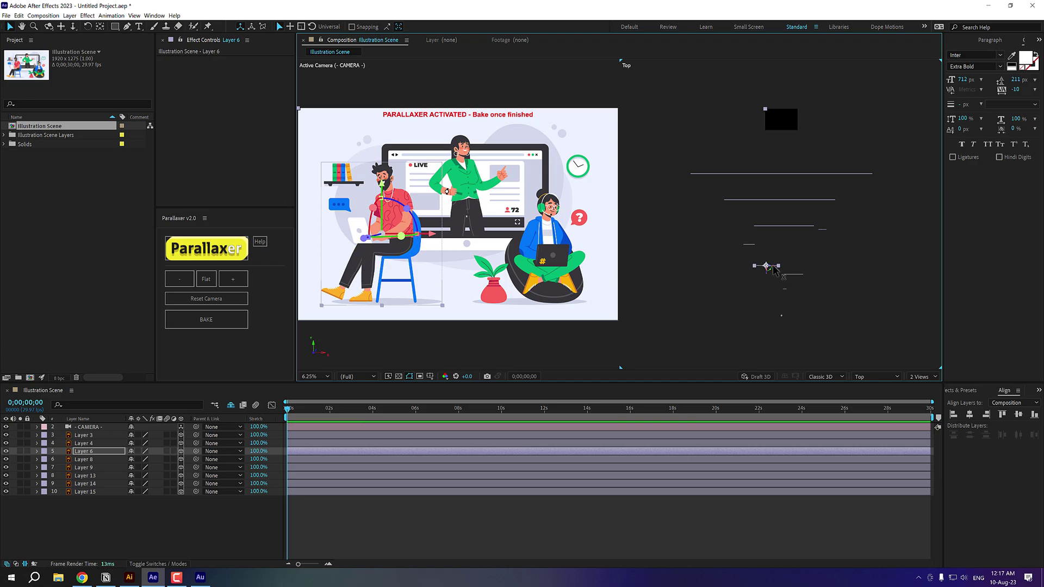
pyautogui.moveTo(772, 271); pyautogui.dragTo(794, 318)
pyautogui.click(792, 275)
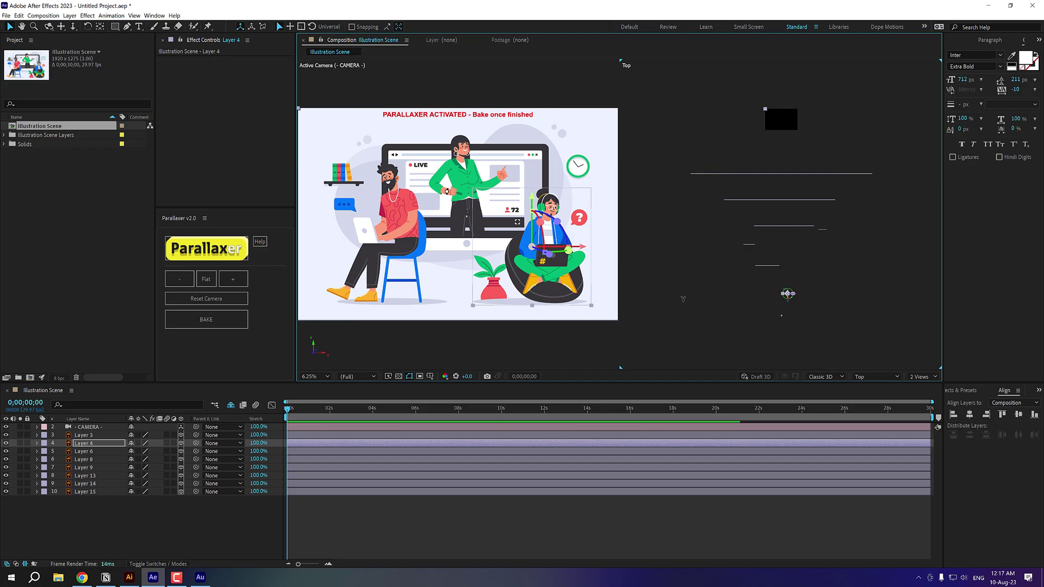
# Undo the woman's move, shift the plant's Layer 3 depth, and bake the Parallaxer setup
pyautogui.hotkey('ctrl', 'z')
pyautogui.click(83, 435)
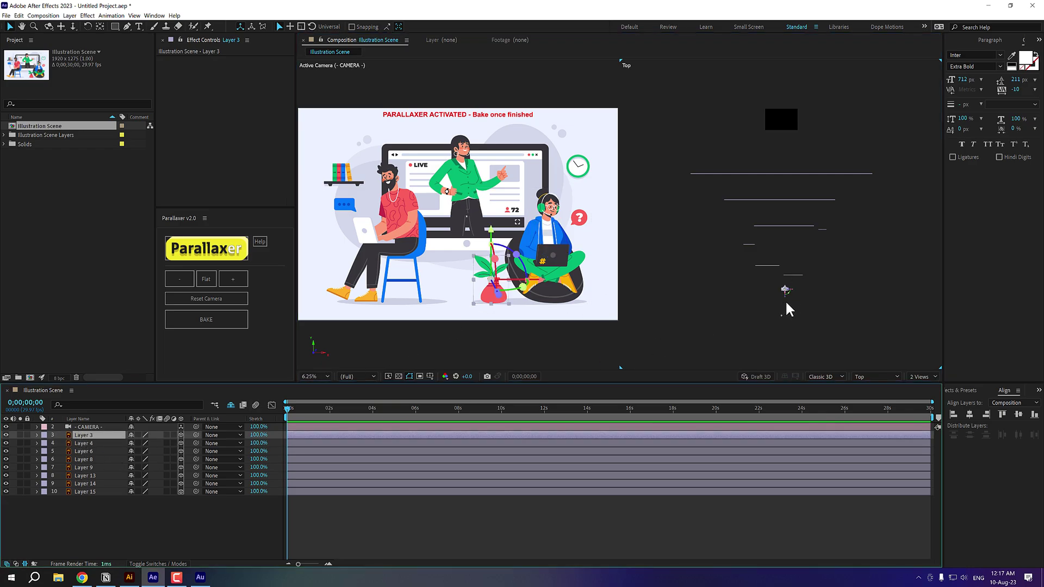
pyautogui.moveTo(785, 297); pyautogui.dragTo(786, 308)
pyautogui.hotkey('ctrl', 'z')
pyautogui.hotkey('ctrl', 'z')
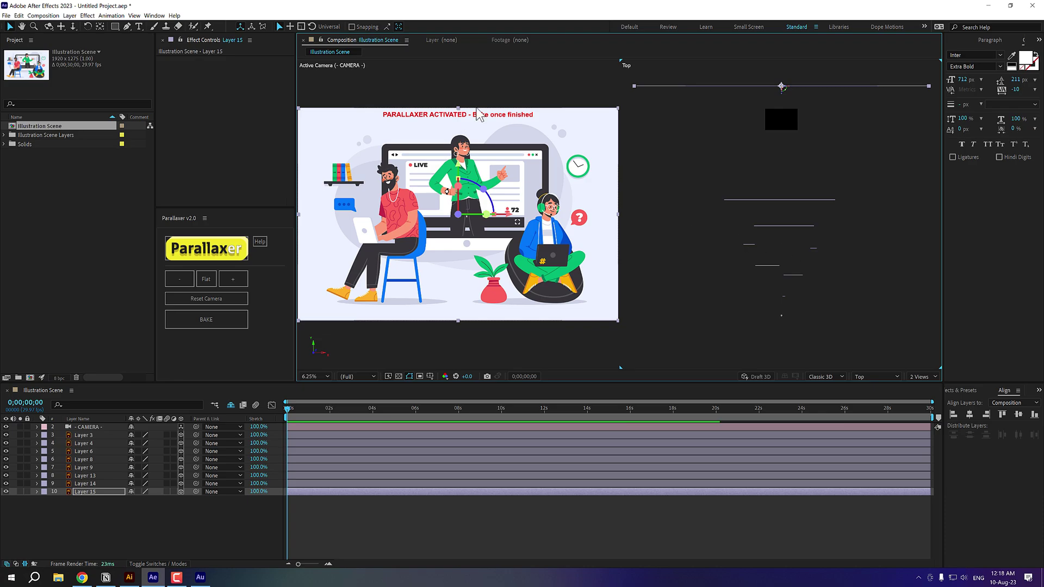
pyautogui.click(222, 322)
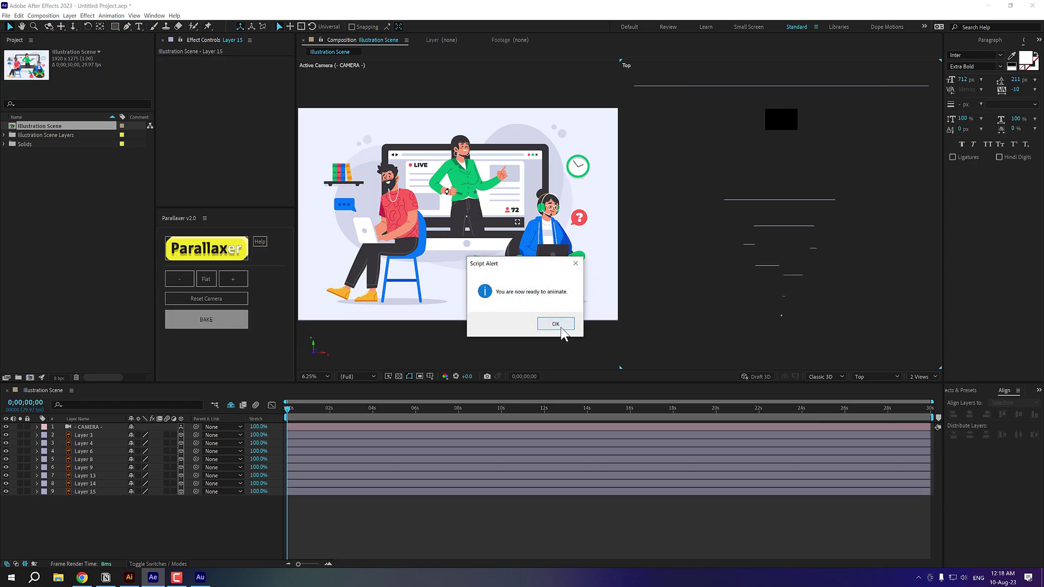
pyautogui.click(559, 327)
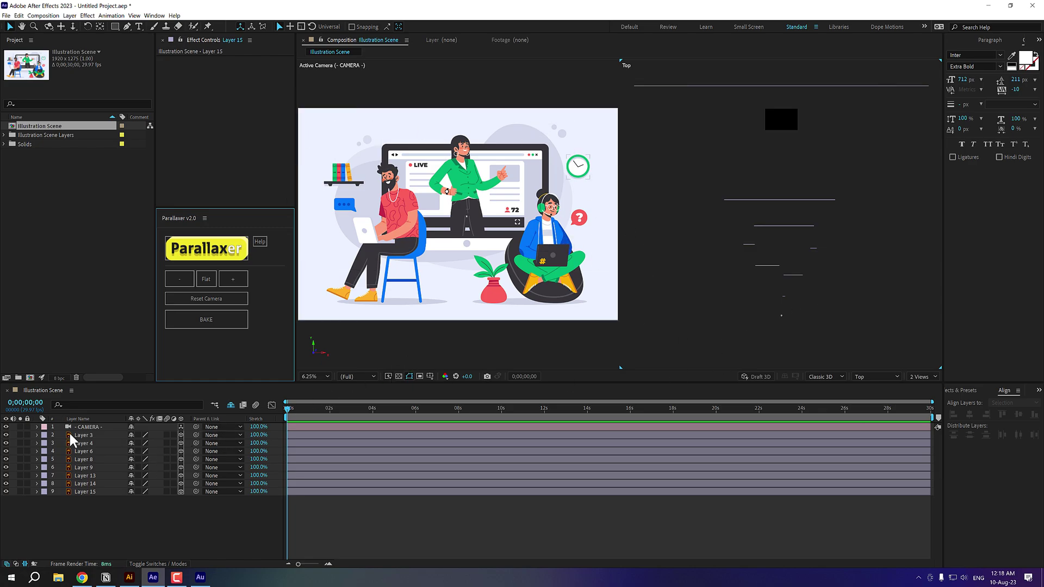
# Keyframe CAMERA Position at 0 s and ~2 s, dollying in on the man and presenter
pyautogui.click(88, 425)
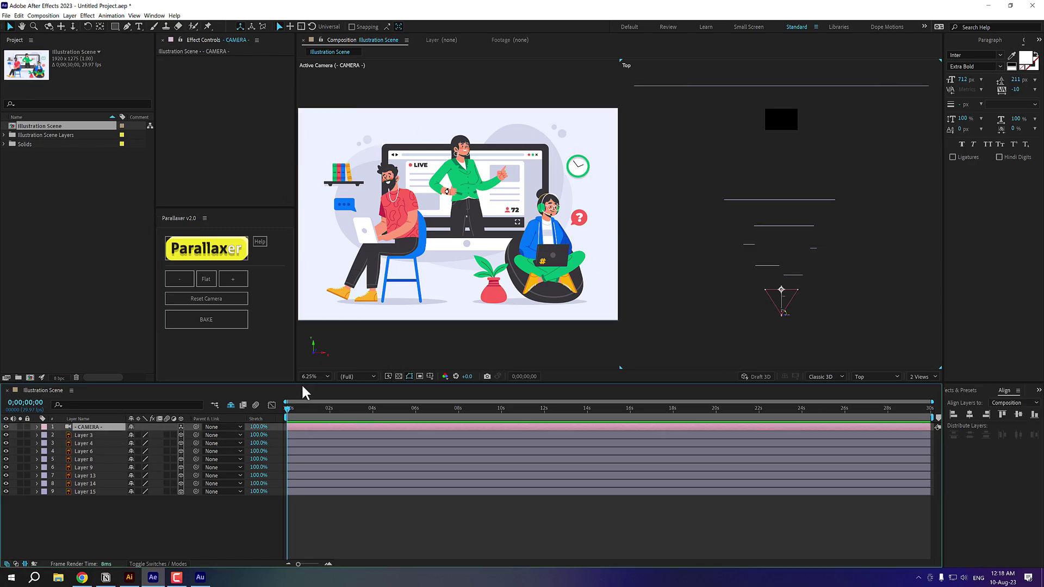
pyautogui.hotkey('alt', 'shift', 'p')
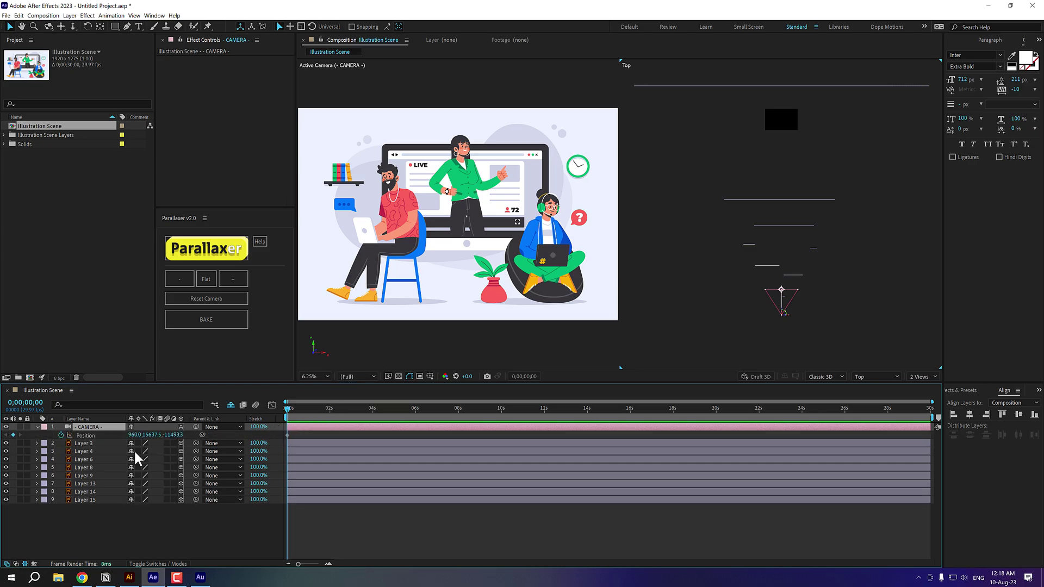
pyautogui.moveTo(307, 410); pyautogui.dragTo(329, 414)
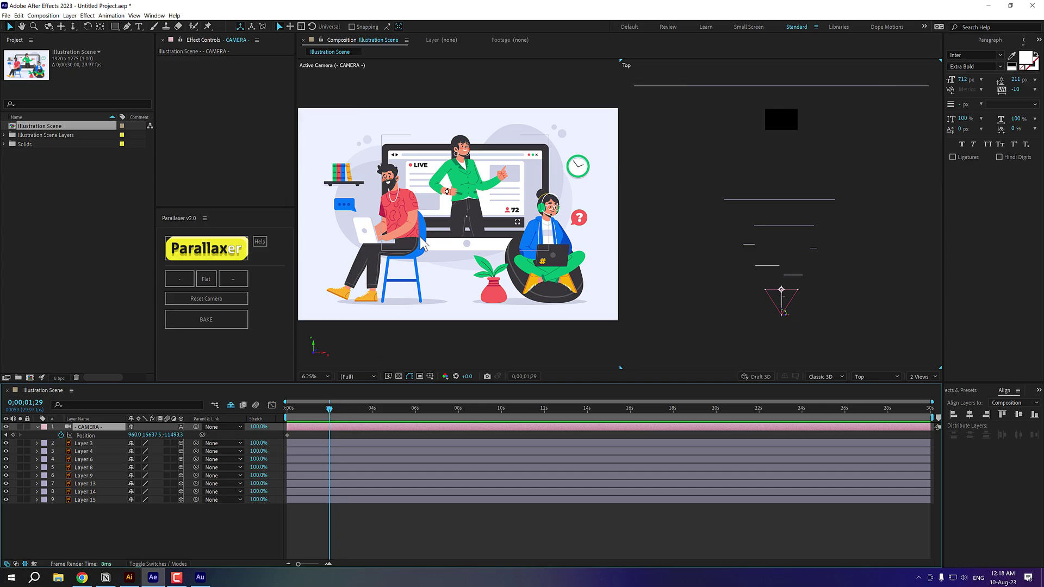
pyautogui.click(71, 26)
pyautogui.moveTo(452, 237); pyautogui.dragTo(469, 130)
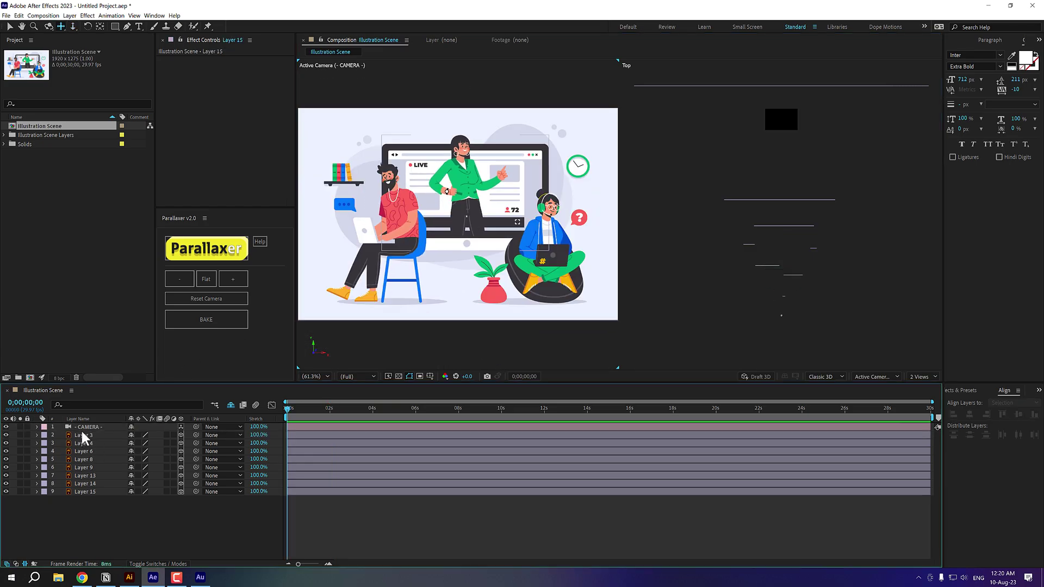
# Set the CAMERA layer's Camera Settings Type to One-Node Camera
pyautogui.click(87, 428)
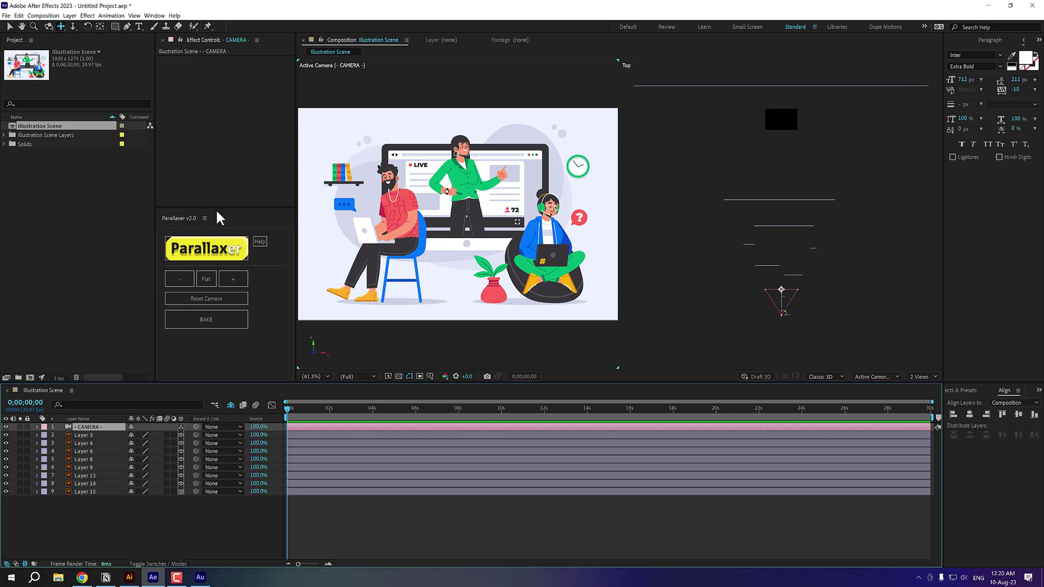
pyautogui.click(69, 15)
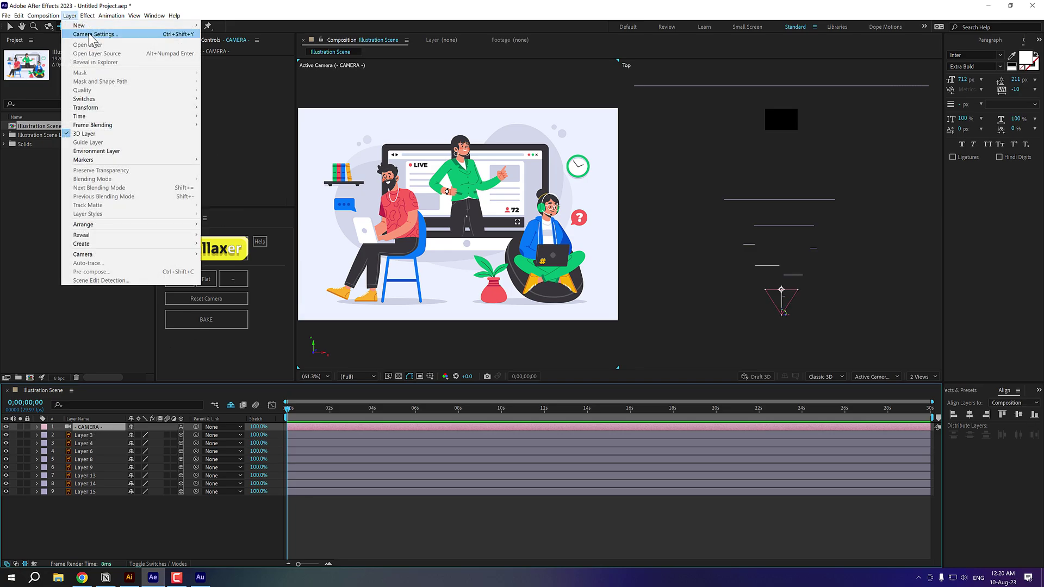
pyautogui.click(90, 33)
pyautogui.click(378, 209)
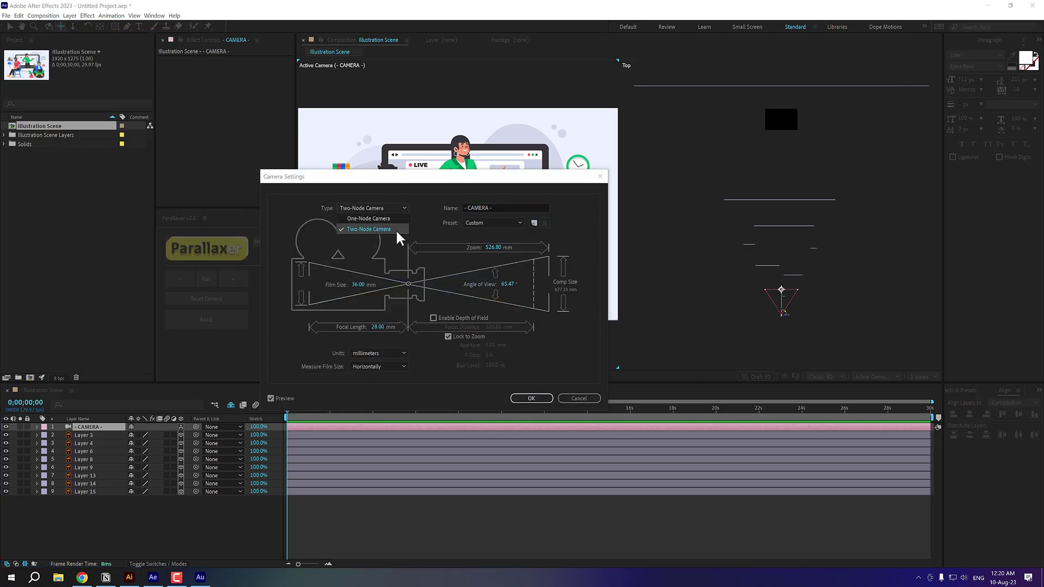
pyautogui.click(364, 218)
pyautogui.click(531, 400)
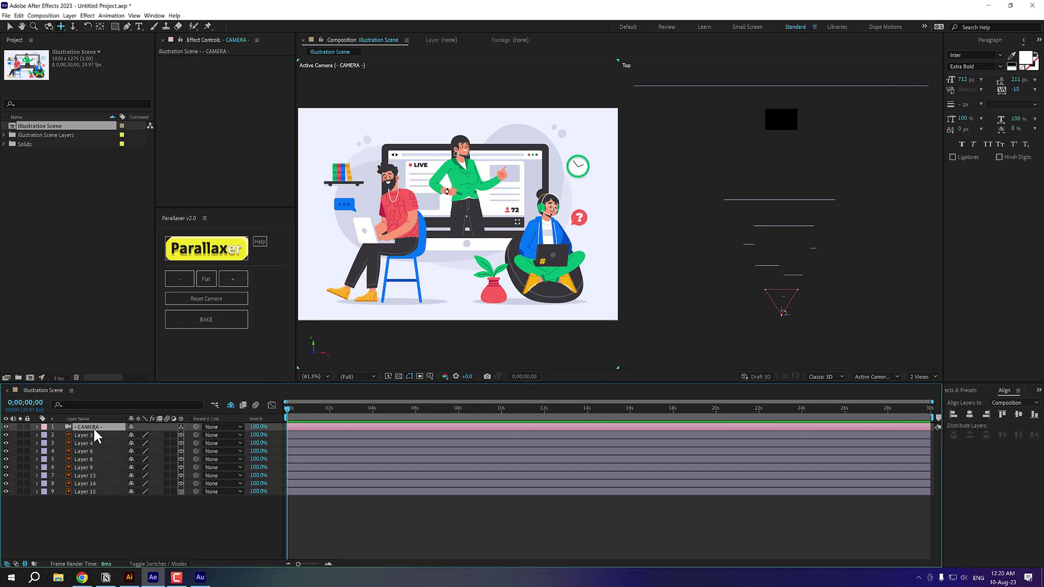
# At about 3 seconds, dolly the camera in and pan it to frame the presenting woman
pyautogui.press('p')
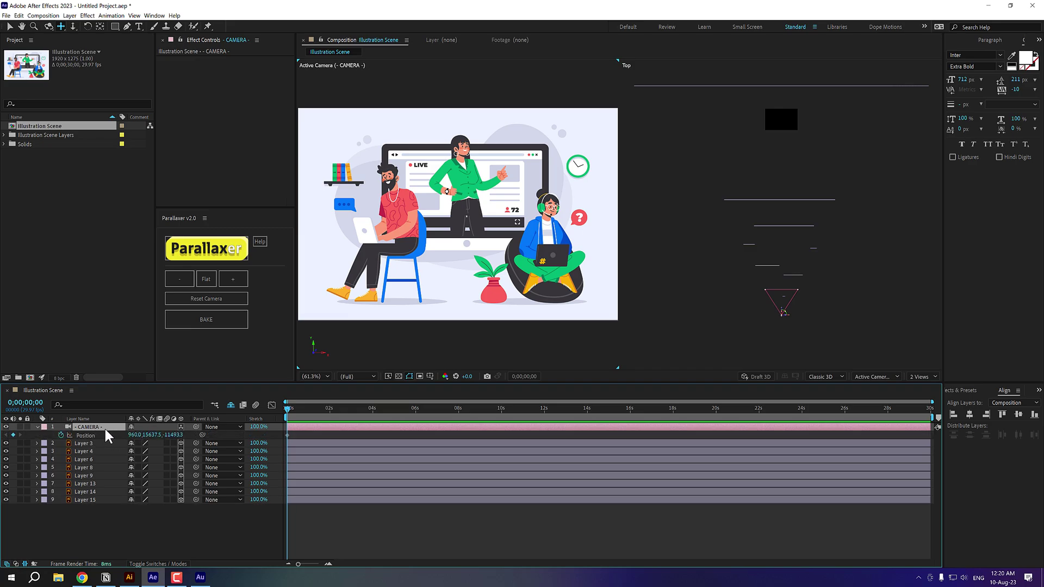
pyautogui.moveTo(288, 411); pyautogui.dragTo(349, 417)
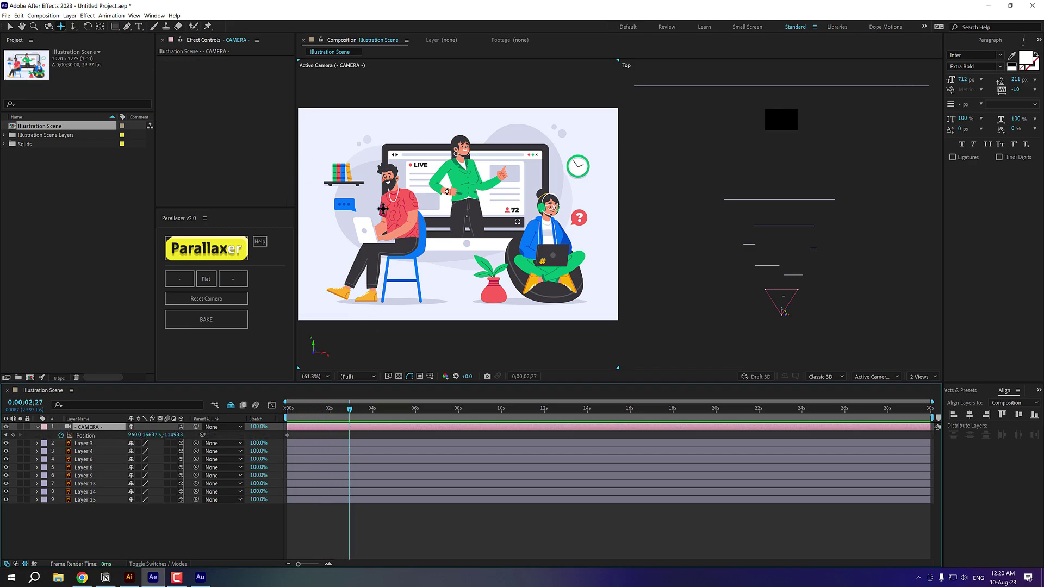
pyautogui.press('c')
pyautogui.moveTo(468, 223); pyautogui.dragTo(464, 40)
pyautogui.press('c')
pyautogui.press('c')
pyautogui.moveTo(460, 165); pyautogui.dragTo(457, 184)
# Preview the camera push-in from the start and scrub partway through to check it
pyautogui.moveTo(347, 410); pyautogui.dragTo(283, 408)
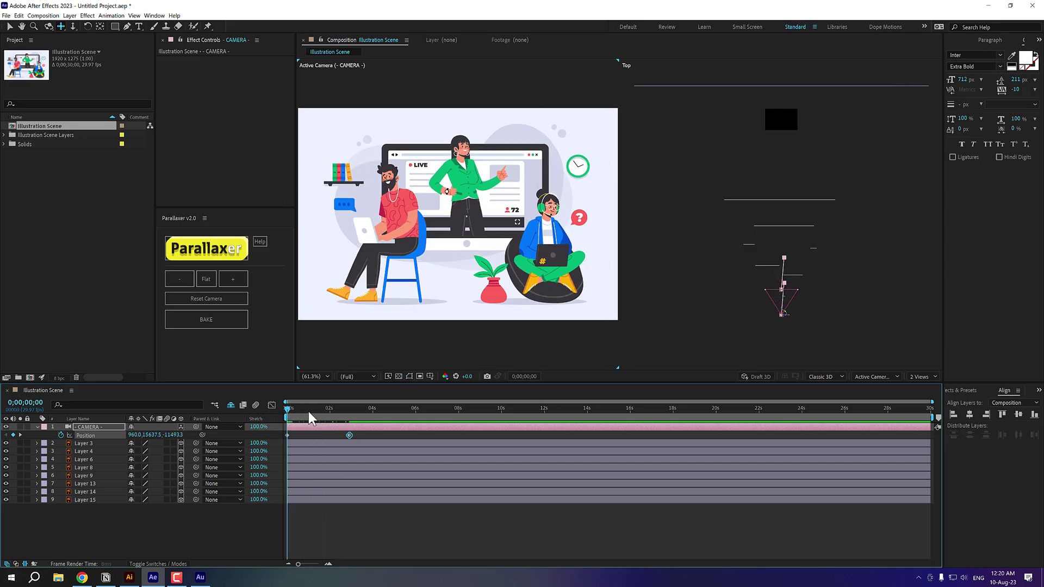
pyautogui.press('space')
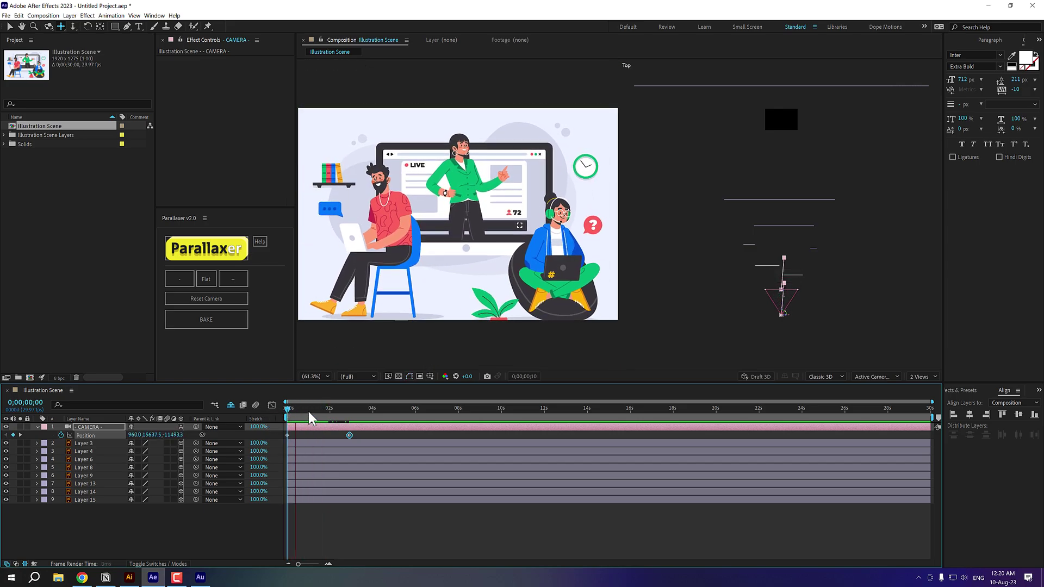
pyautogui.press('space')
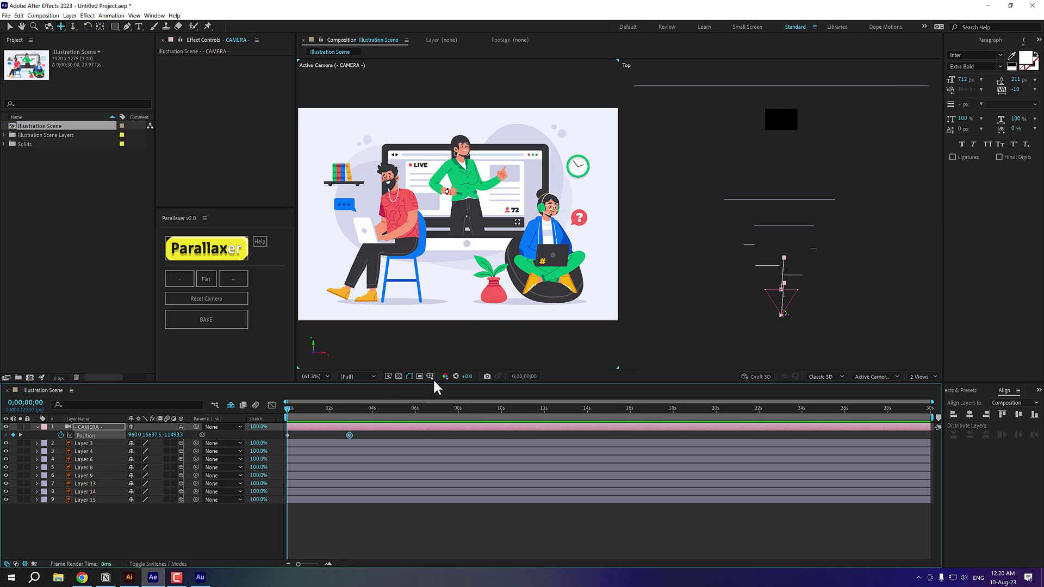
pyautogui.moveTo(318, 413)
pyautogui.mouseDown()
pyautogui.moveTo(339, 415)
pyautogui.moveTo(294, 415)
pyautogui.moveTo(337, 415)
pyautogui.moveTo(298, 415)
pyautogui.moveTo(327, 415)
pyautogui.mouseUp()
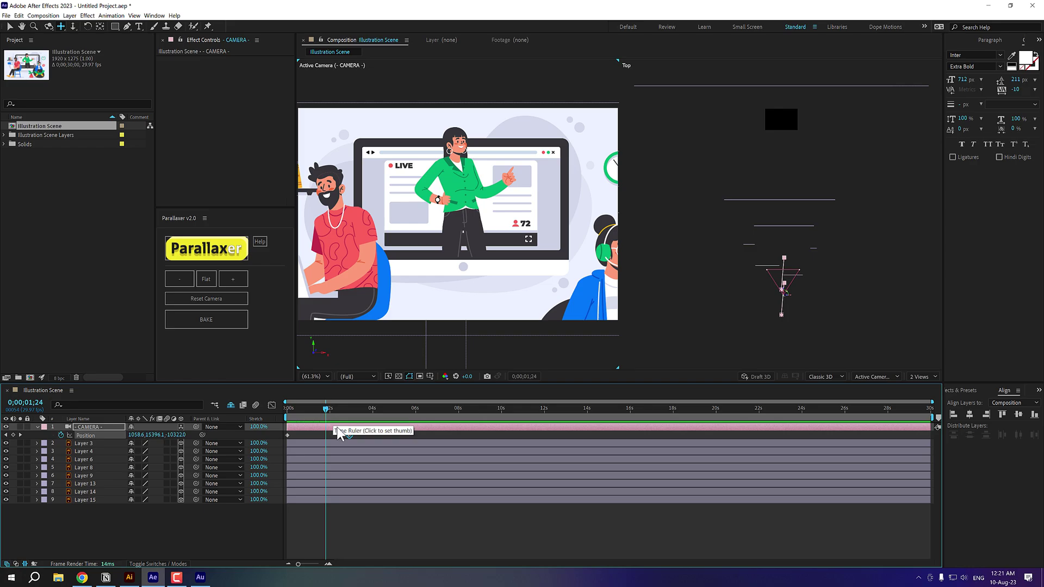
# Show the camera's Position, zoom the timeline to 15 seconds, and go to 1 second
pyautogui.moveTo(320, 414); pyautogui.dragTo(272, 417)
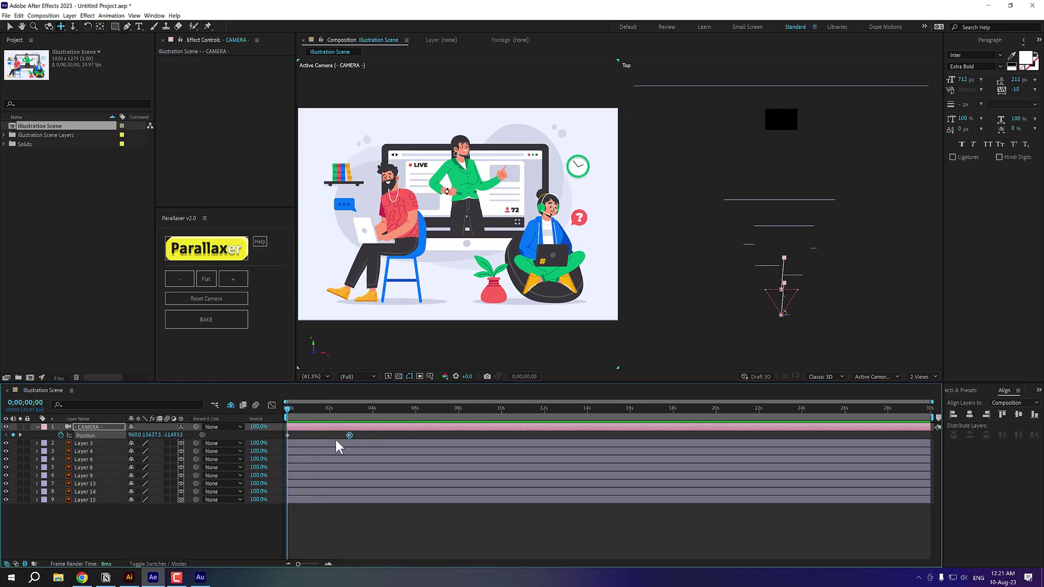
pyautogui.click(337, 440)
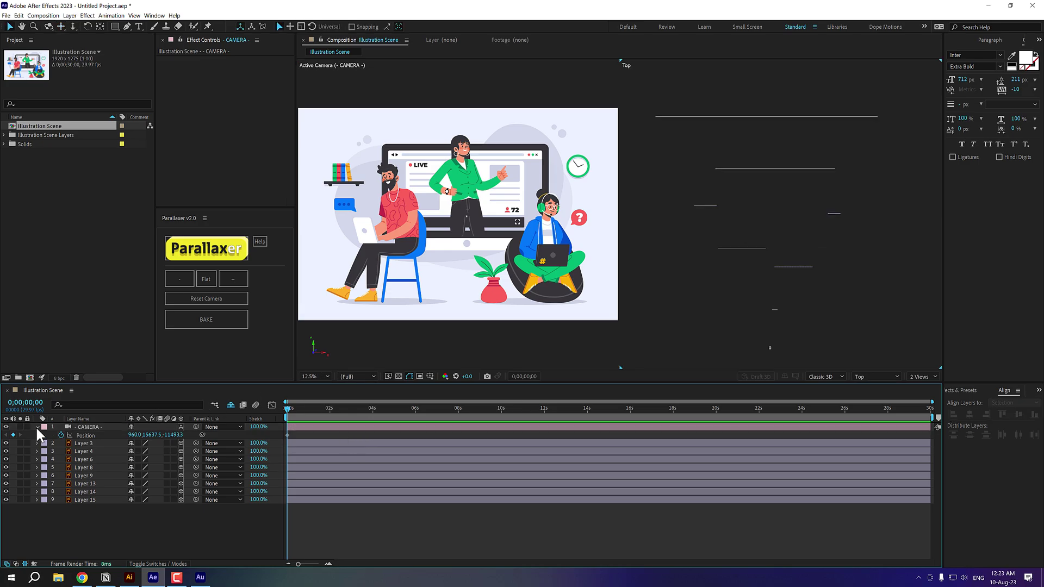
pyautogui.click(37, 427)
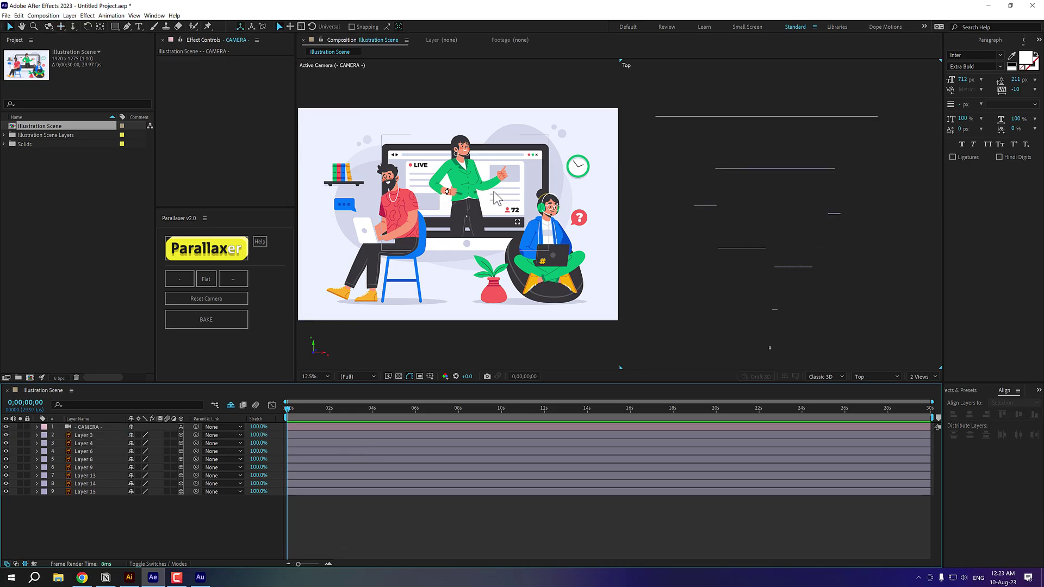
pyautogui.click(91, 429)
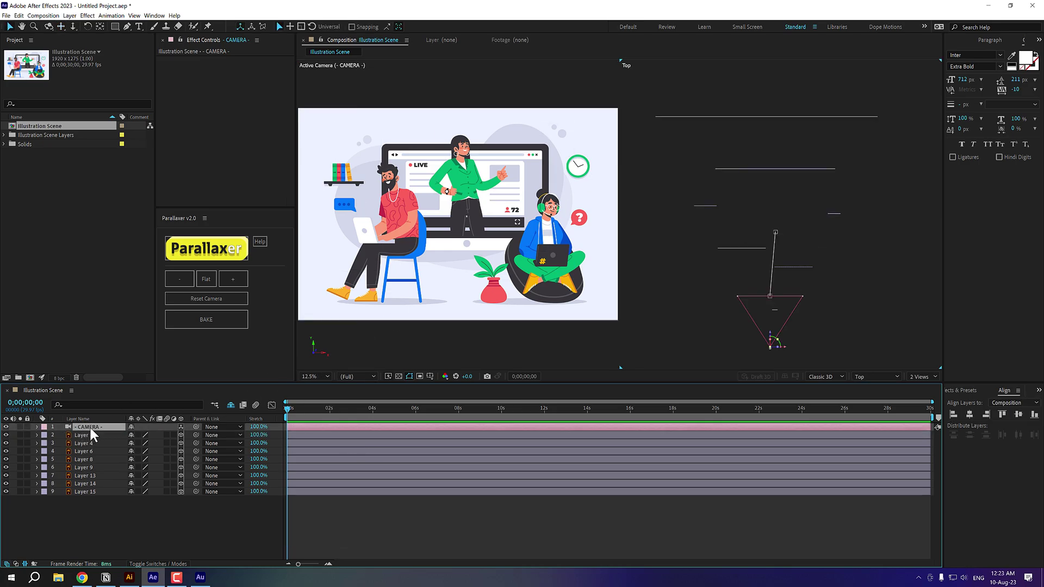
pyautogui.press('p')
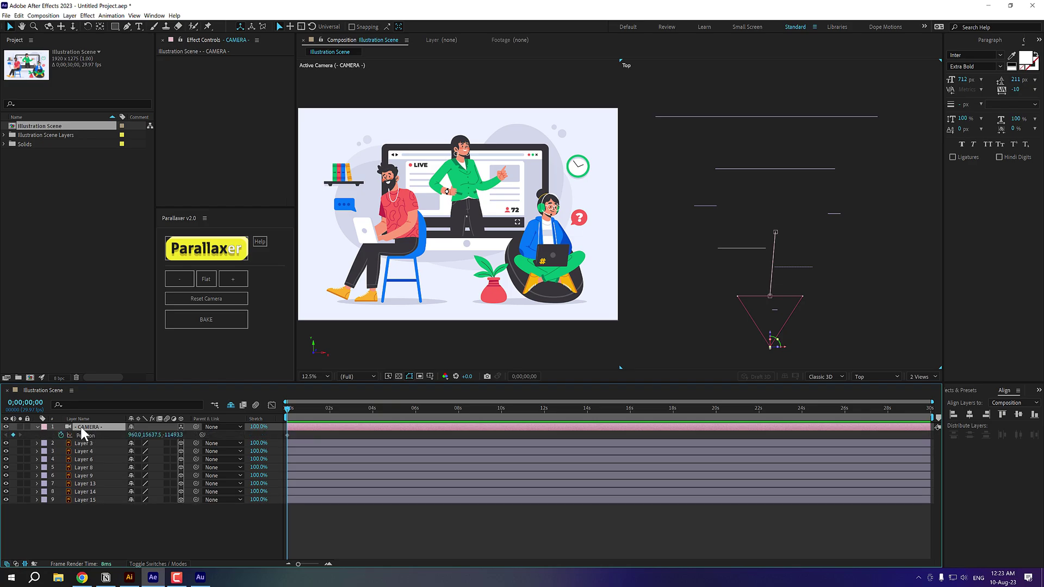
pyautogui.press('=')
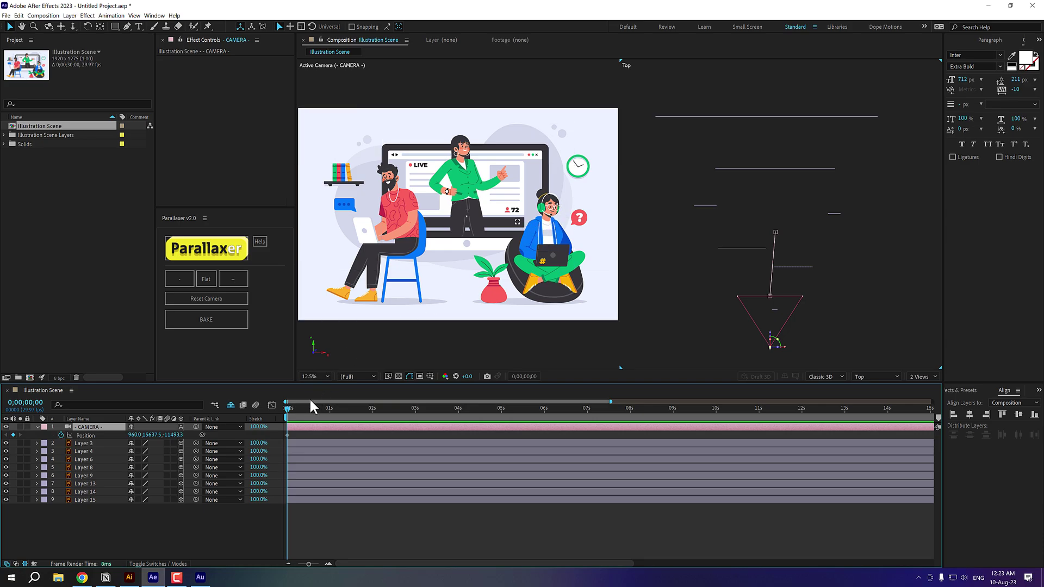
pyautogui.moveTo(292, 411); pyautogui.dragTo(330, 415)
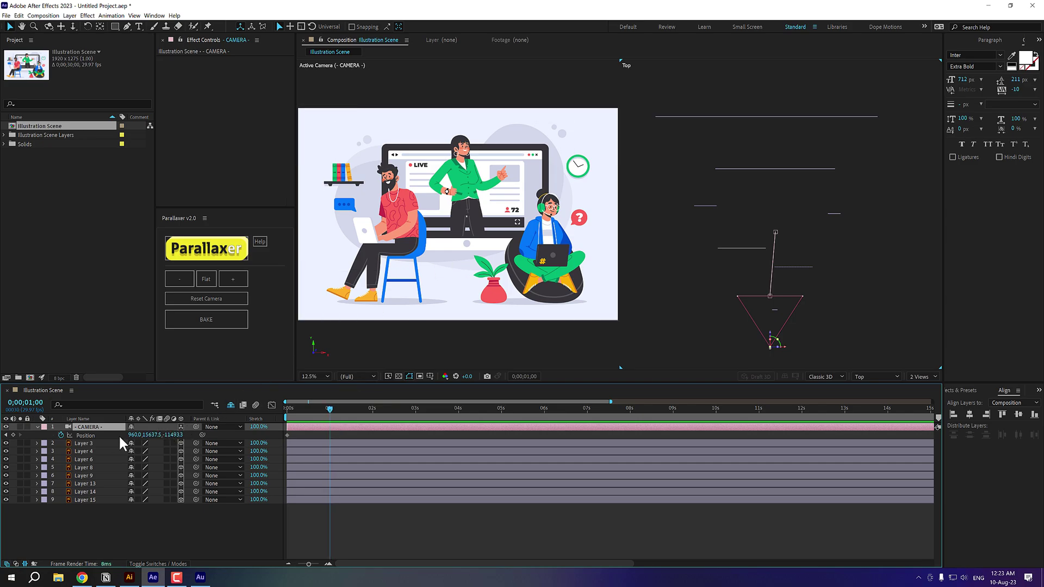
# Pan and dolly the camera in close on the headset woman at 1 second
pyautogui.press('c')
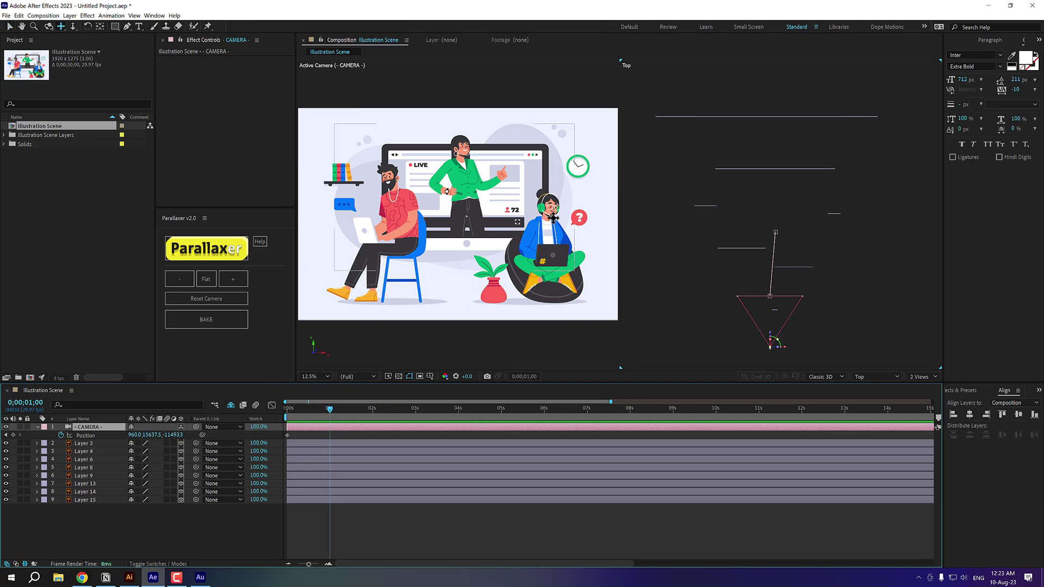
pyautogui.moveTo(552, 218)
pyautogui.mouseDown()
pyautogui.moveTo(508, 214)
pyautogui.moveTo(543, 221)
pyautogui.mouseUp()
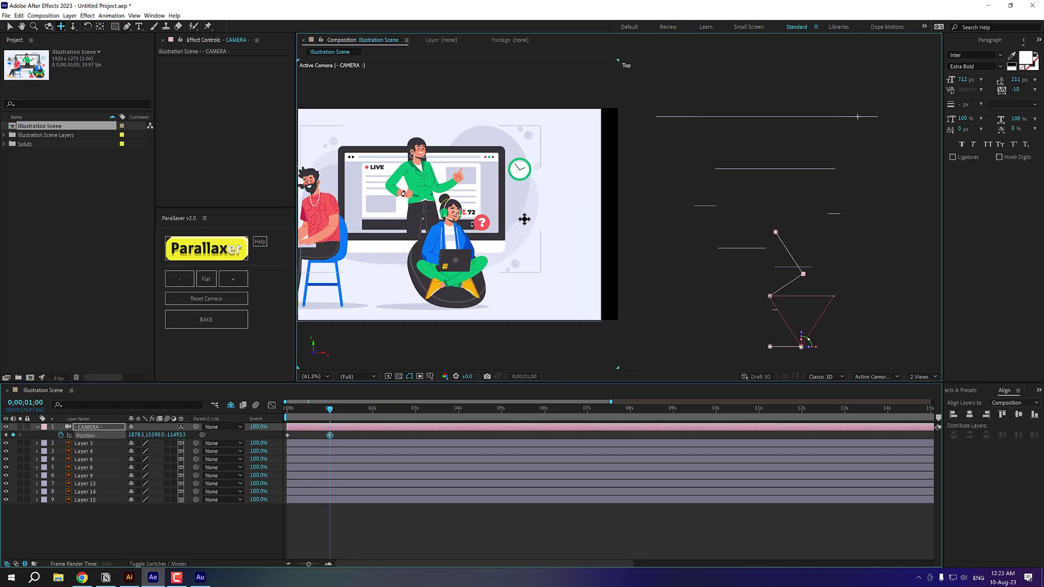
pyautogui.press('c')
pyautogui.moveTo(465, 196); pyautogui.dragTo(473, 231)
# Scale Layer 15 up to 1425%, then collapse its Scale and the camera's Position rows
pyautogui.press('2')
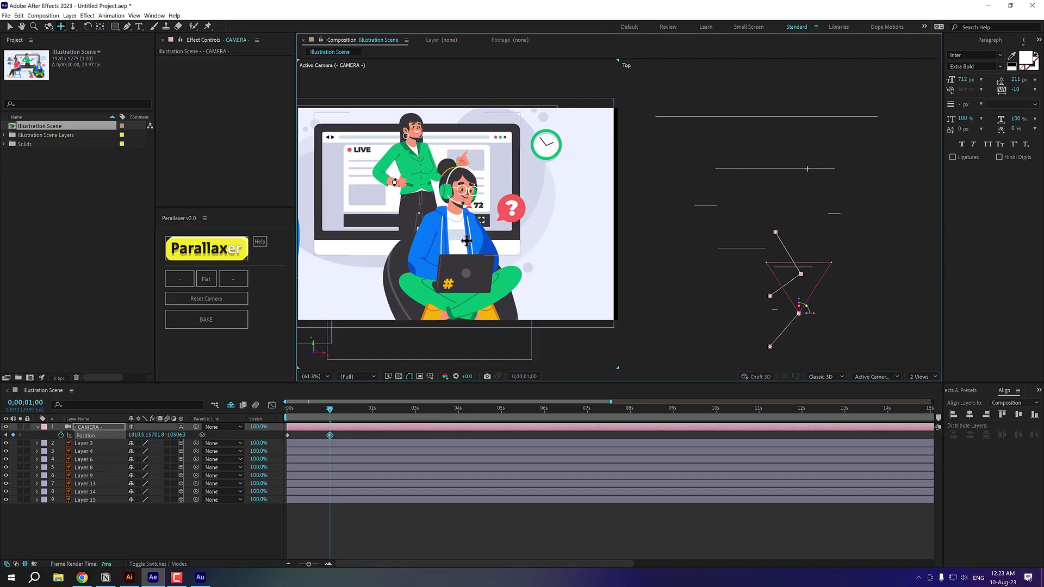
pyautogui.click(86, 500)
pyautogui.press('s')
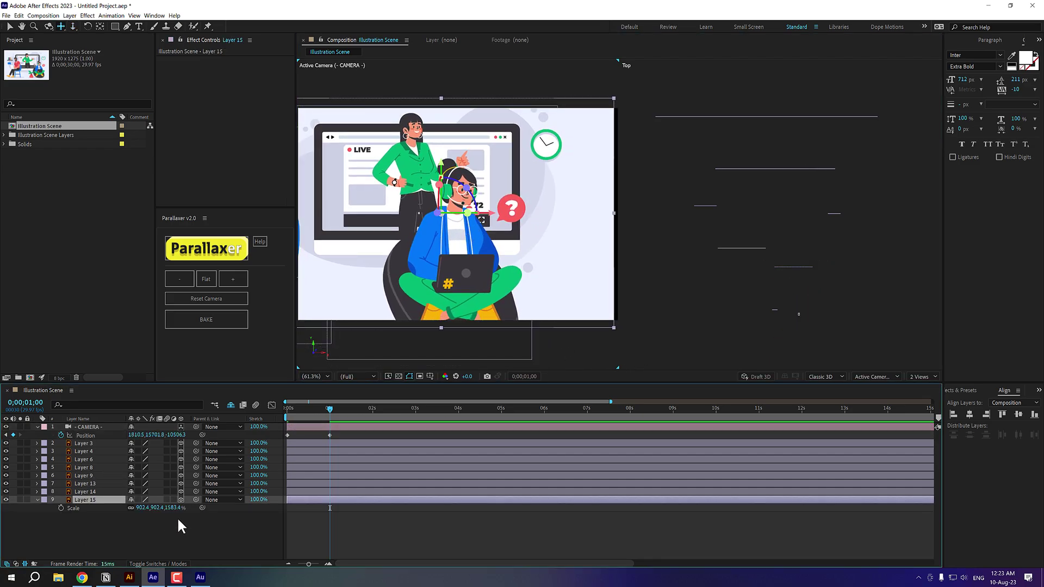
pyautogui.moveTo(168, 507); pyautogui.dragTo(559, 458)
pyautogui.click(37, 499)
pyautogui.click(65, 518)
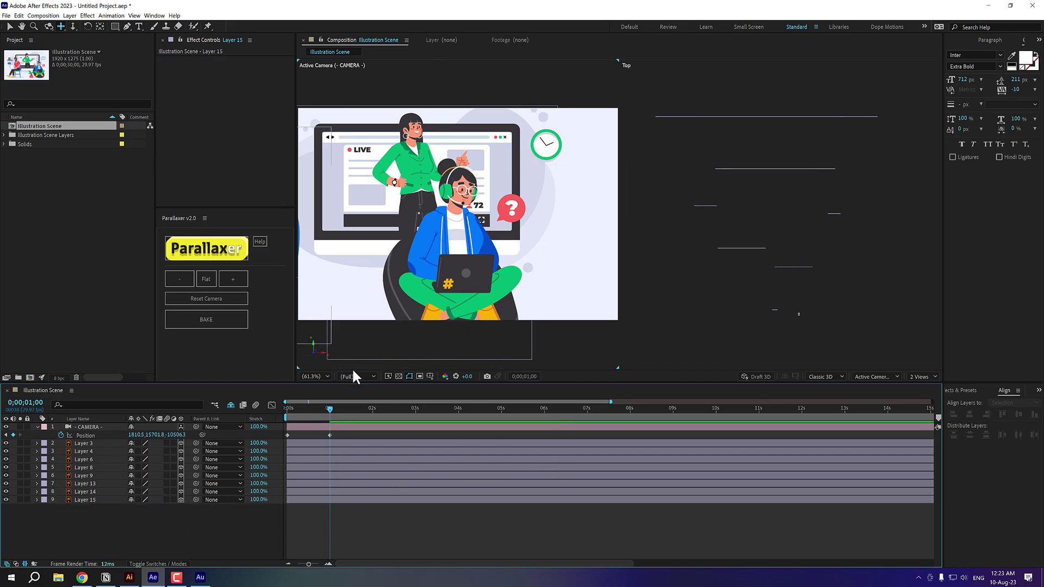
pyautogui.click(37, 428)
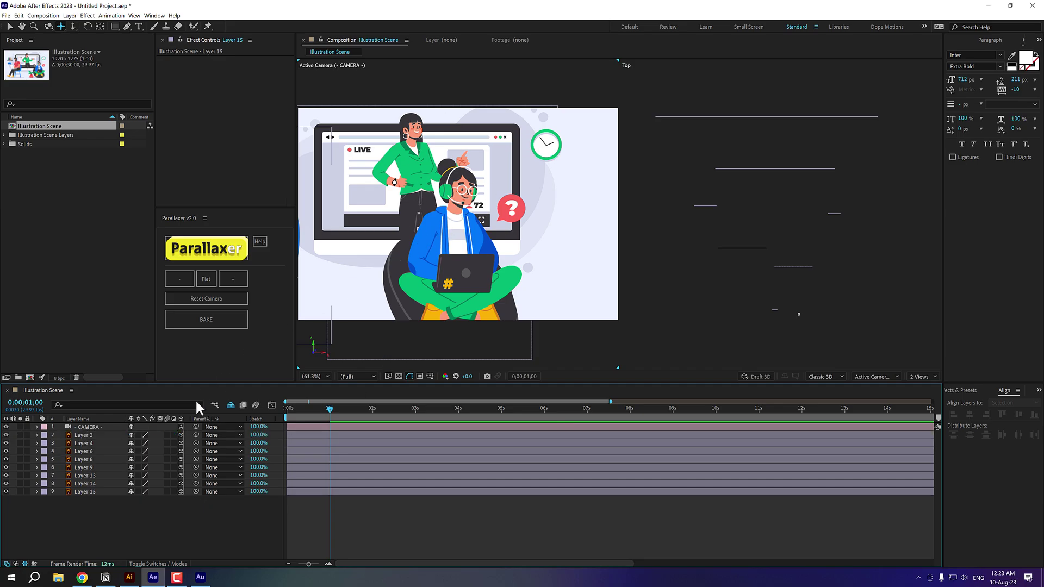
# Turn camera Depth of Field on and set Focus Distance to 1358.3 on the headset woman
pyautogui.click(37, 428)
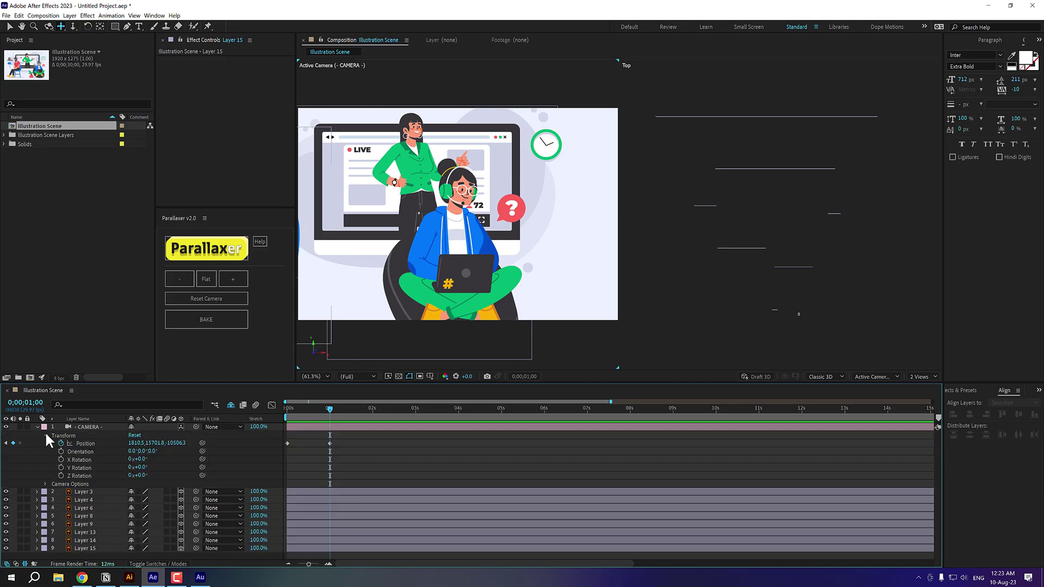
pyautogui.click(45, 436)
pyautogui.click(45, 443)
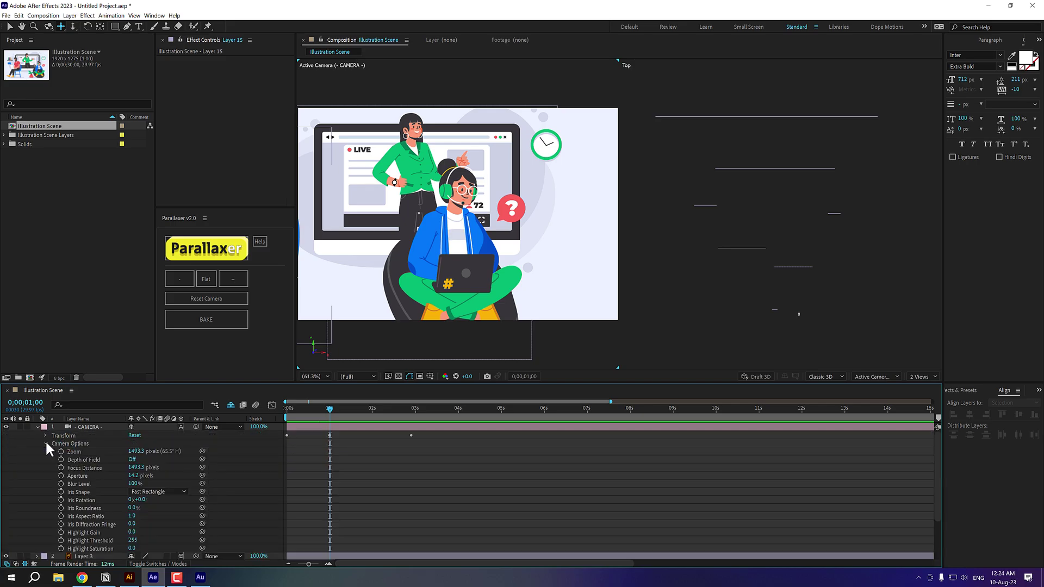
pyautogui.click(132, 459)
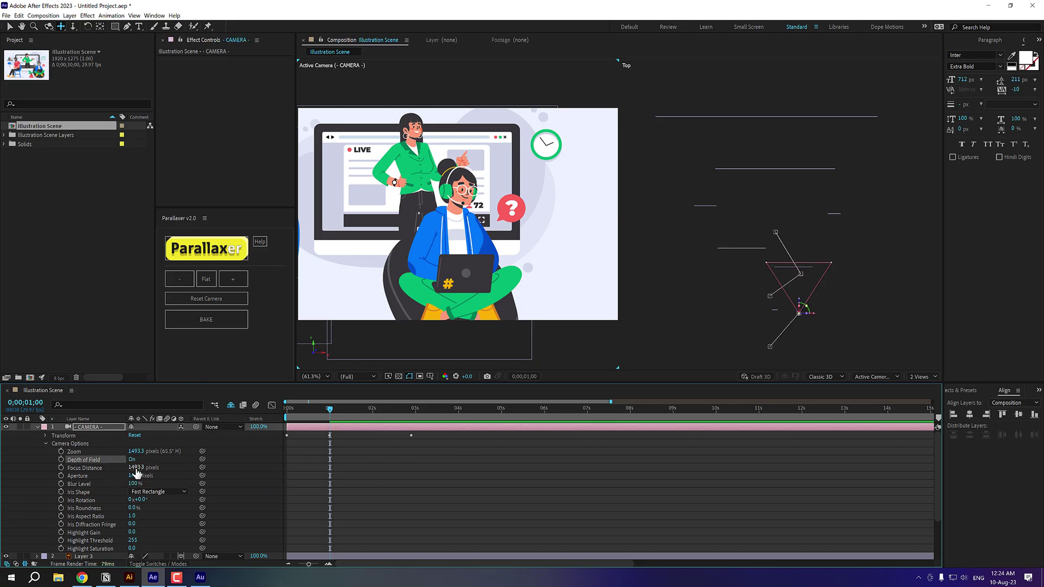
pyautogui.moveTo(136, 469); pyautogui.dragTo(104, 469)
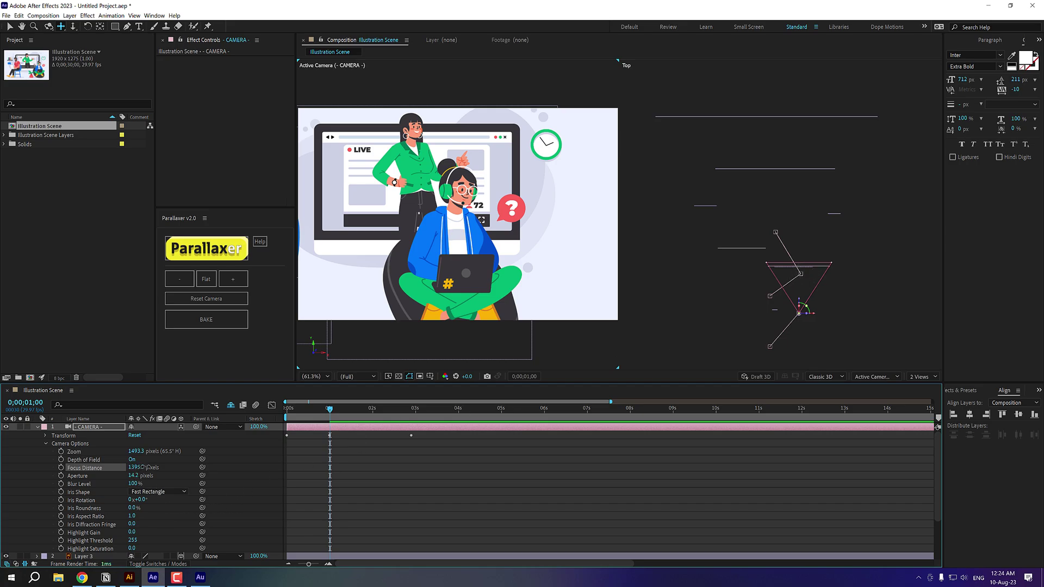
pyautogui.moveTo(144, 467); pyautogui.dragTo(234, 494)
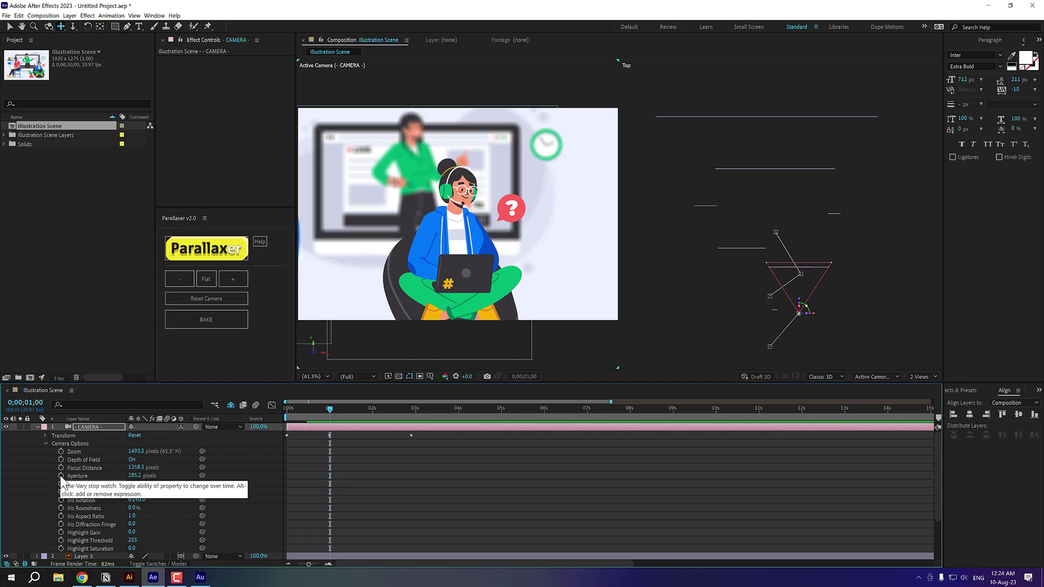
# Keyframe Aperture from 0 at the start to 285.2 at 1 second, then show animated properties
pyautogui.click(61, 476)
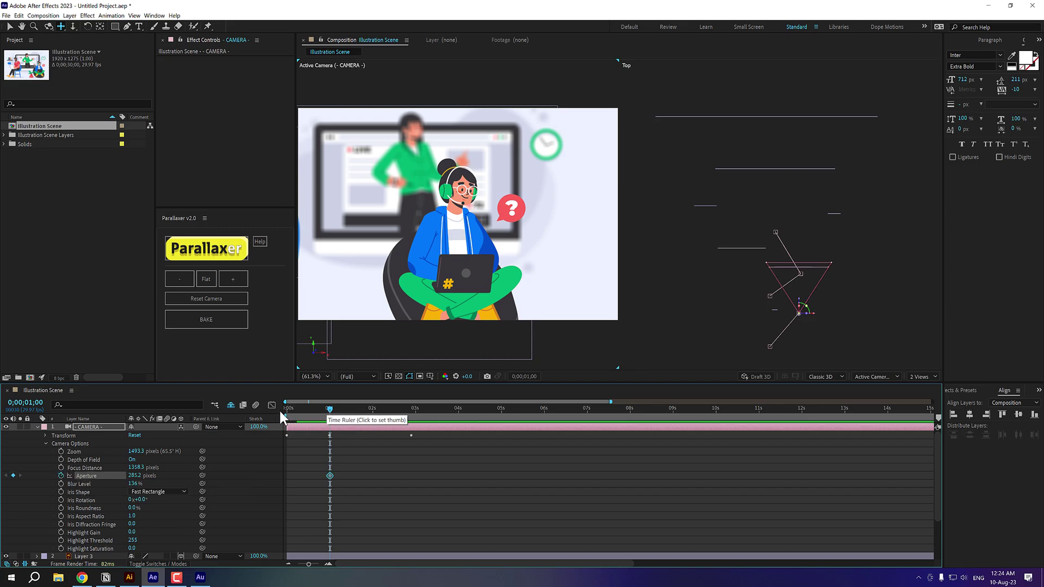
pyautogui.moveTo(329, 412); pyautogui.dragTo(277, 418)
pyautogui.press('Return')
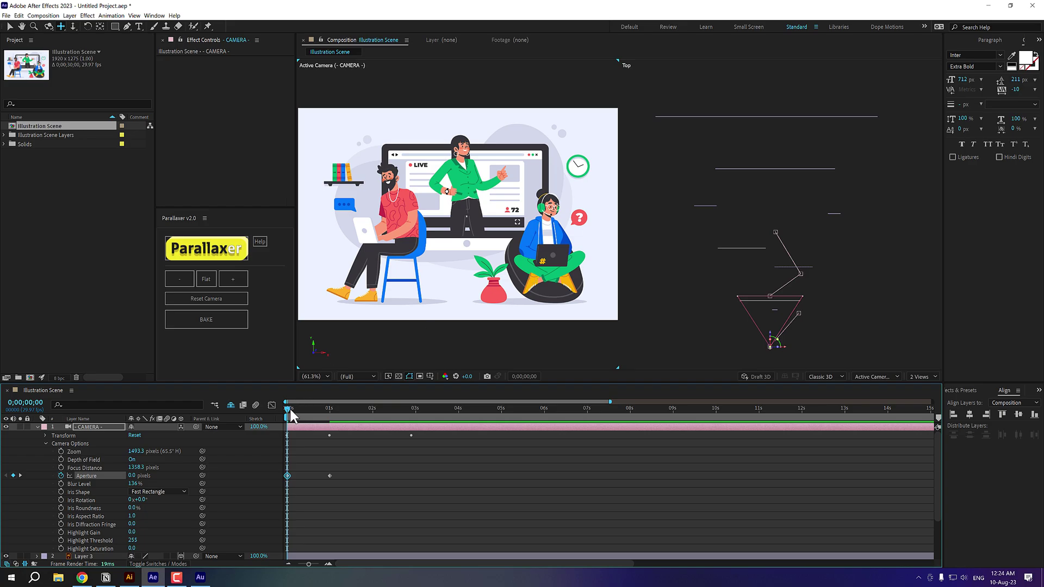
pyautogui.moveTo(295, 410); pyautogui.dragTo(329, 410)
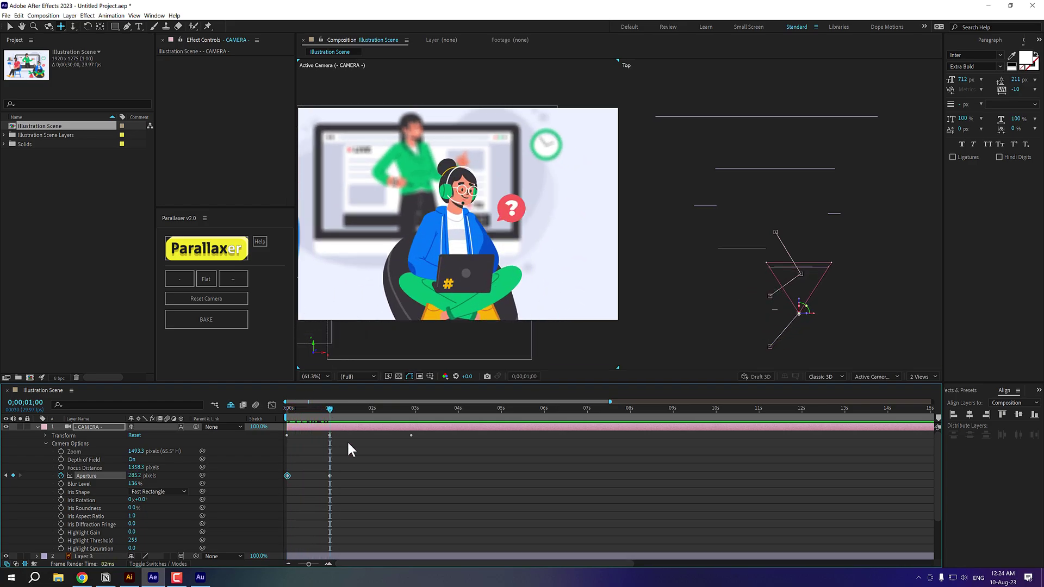
pyautogui.press('=')
pyautogui.moveTo(396, 405); pyautogui.dragTo(417, 412)
pyautogui.click(89, 427)
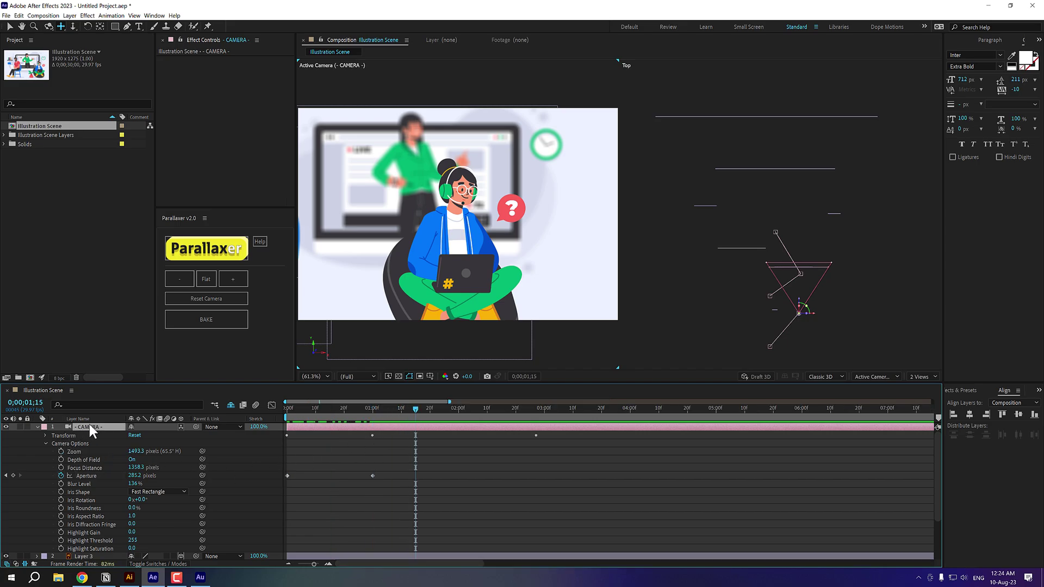
pyautogui.press('u')
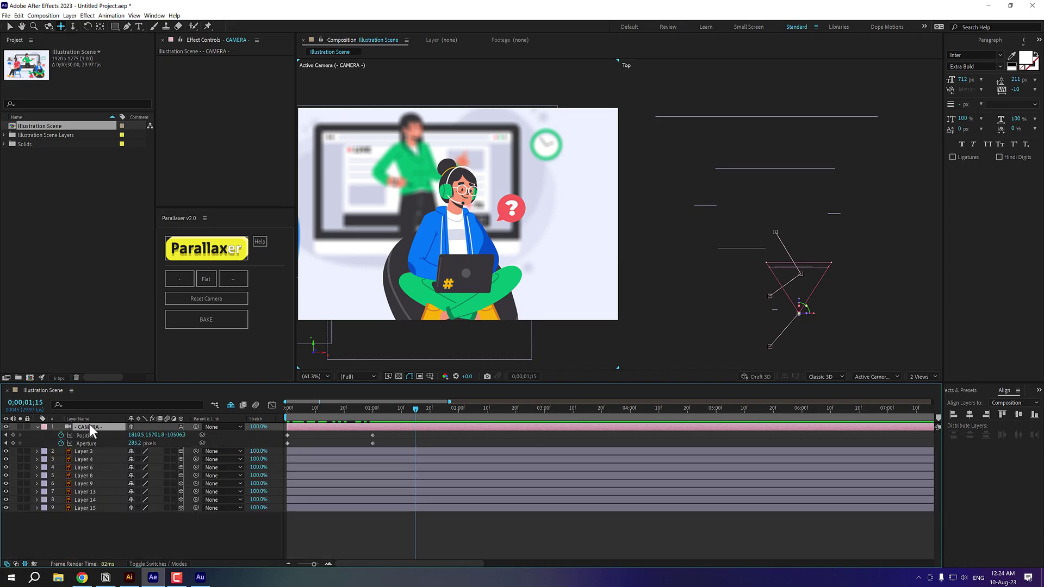
# Hold the camera Position at 1;15, then pan and dolly onto the bearded man at 2;15
pyautogui.click(13, 435)
pyautogui.moveTo(416, 409); pyautogui.dragTo(501, 409)
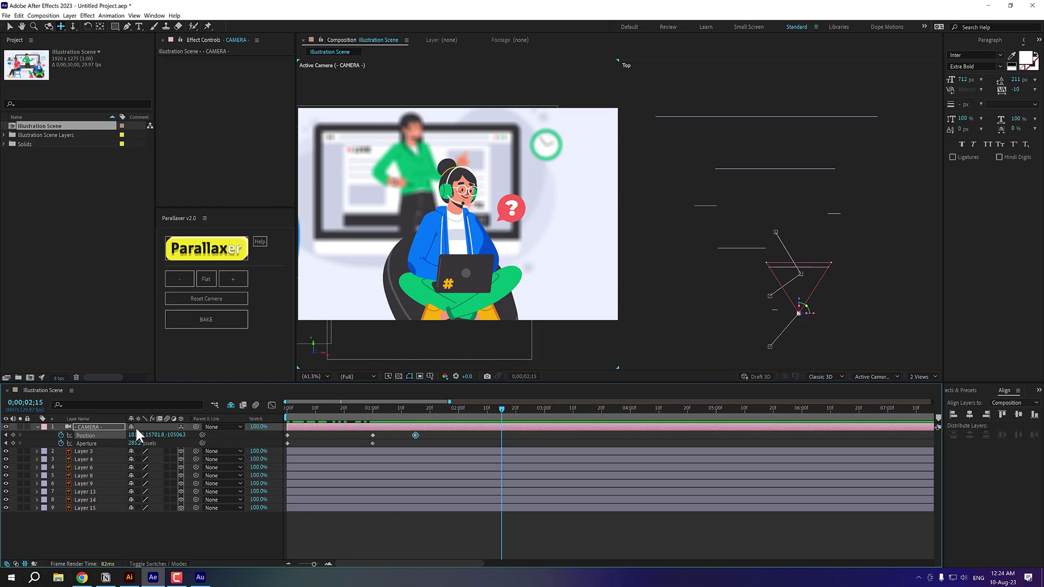
pyautogui.moveTo(135, 435); pyautogui.dragTo(4, 441)
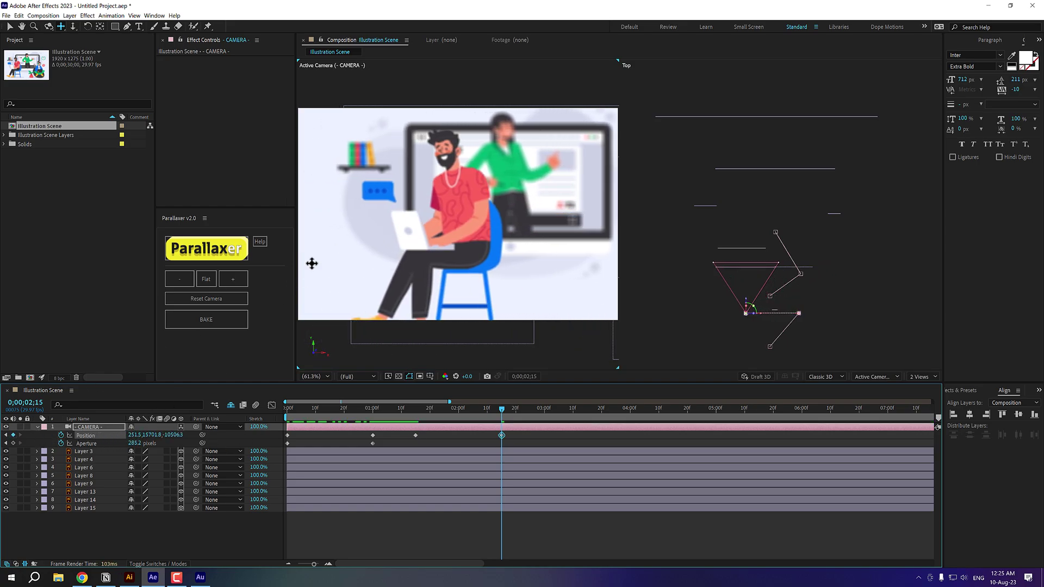
pyautogui.press('c')
pyautogui.moveTo(449, 219); pyautogui.dragTo(451, 204)
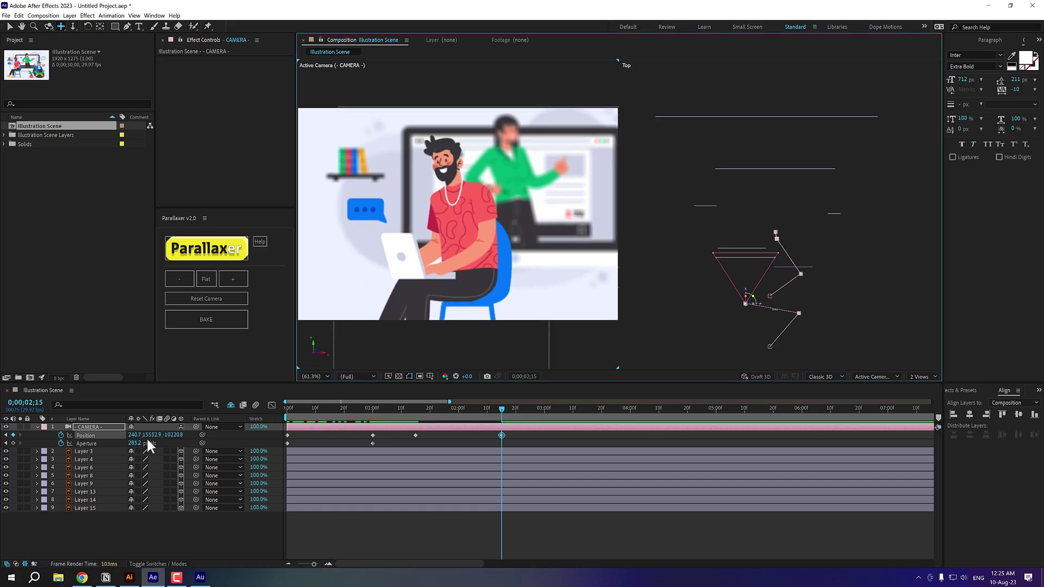
pyautogui.moveTo(133, 434); pyautogui.dragTo(134, 435)
# With the Selection tool, select the Aperture property and return to 1;15
pyautogui.click(10, 27)
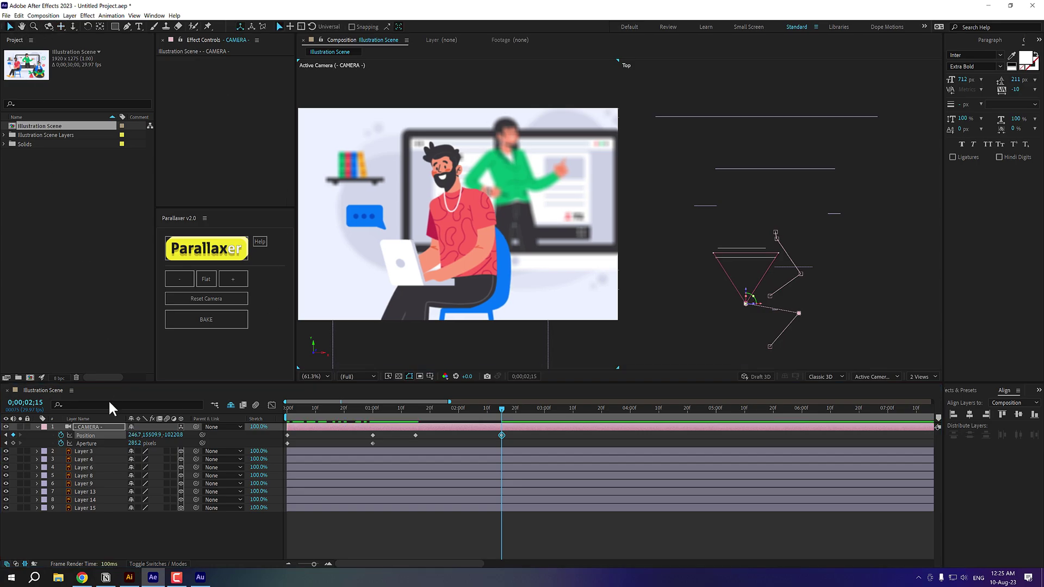
pyautogui.click(87, 442)
pyautogui.moveTo(431, 413); pyautogui.dragTo(416, 412)
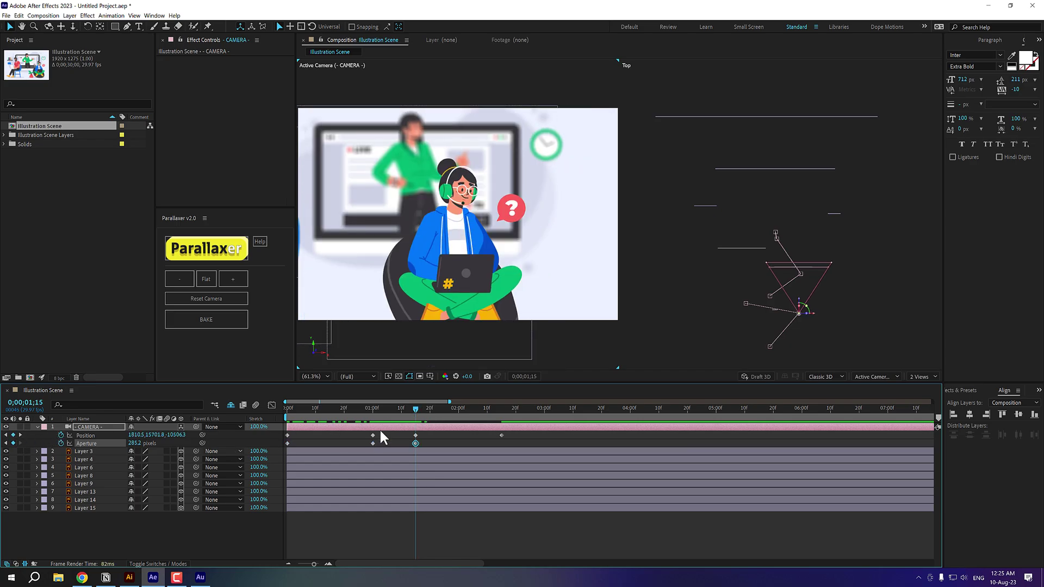
# Keyframe Focus Distance at 1;15 and raise it to 1633.3 at 2;15 onto the bearded man
pyautogui.doubleClick(37, 427)
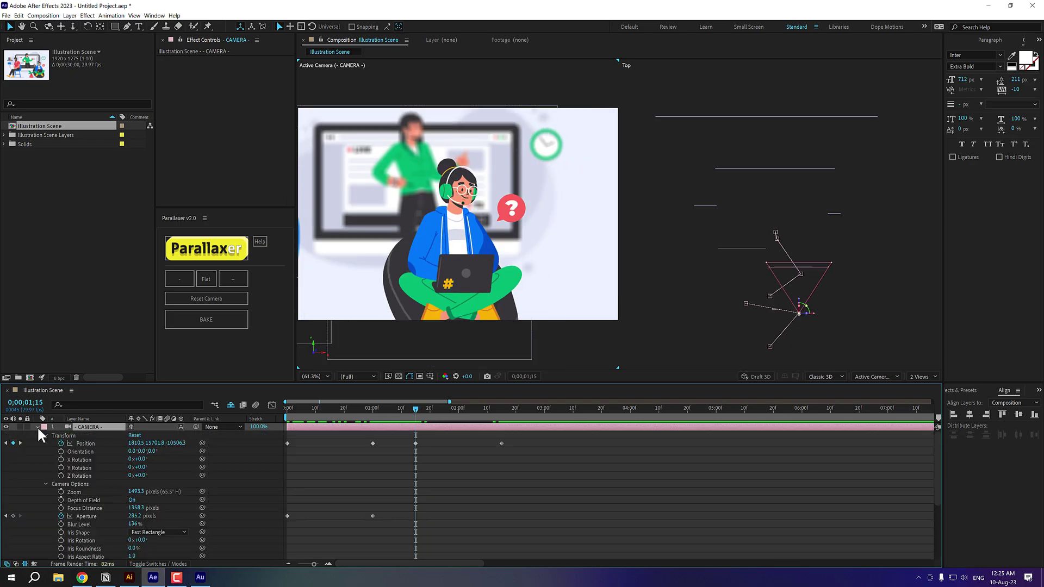
pyautogui.click(61, 508)
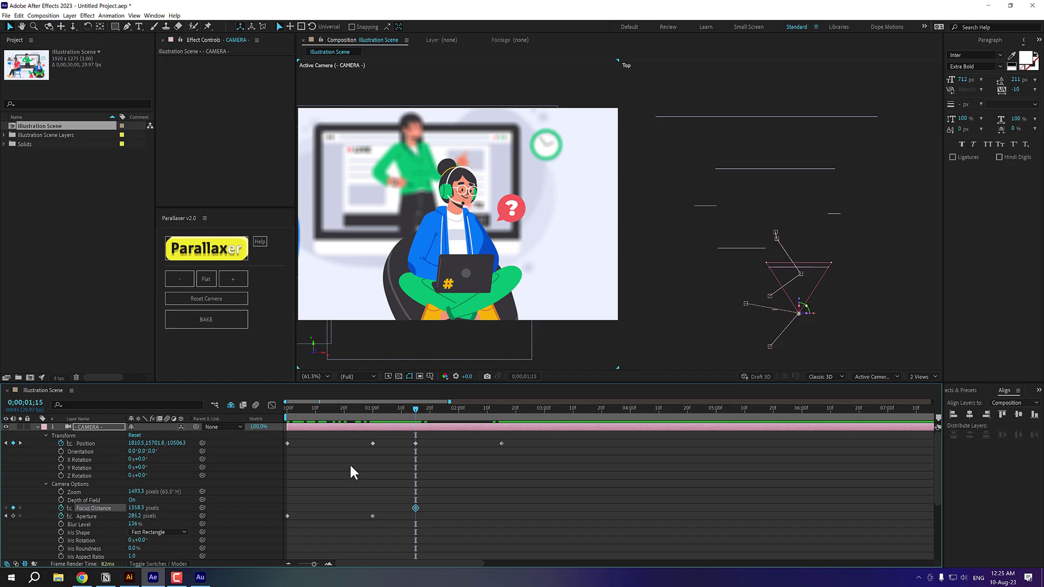
pyautogui.moveTo(445, 413); pyautogui.dragTo(502, 415)
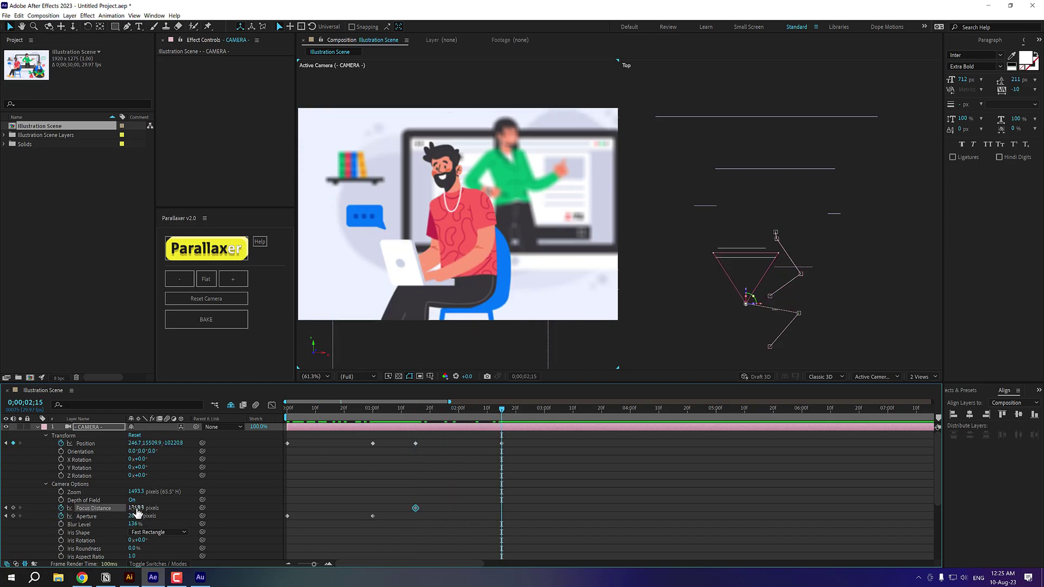
pyautogui.moveTo(137, 510); pyautogui.dragTo(150, 507)
pyautogui.moveTo(212, 491); pyautogui.dragTo(228, 486)
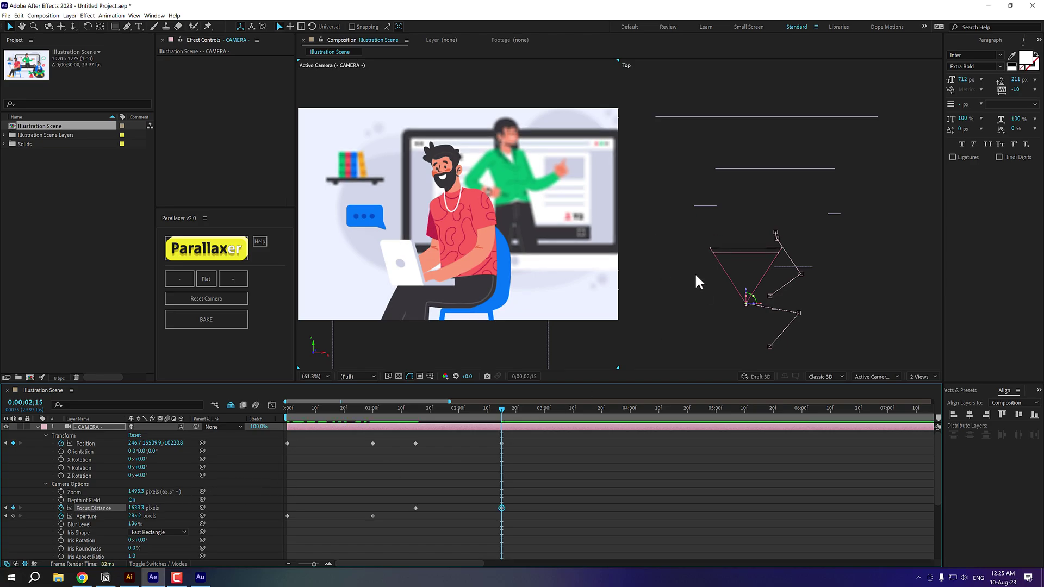
# Add holding Position and Focus Distance keyframes at 3;00
pyautogui.moveTo(501, 408); pyautogui.dragTo(543, 430)
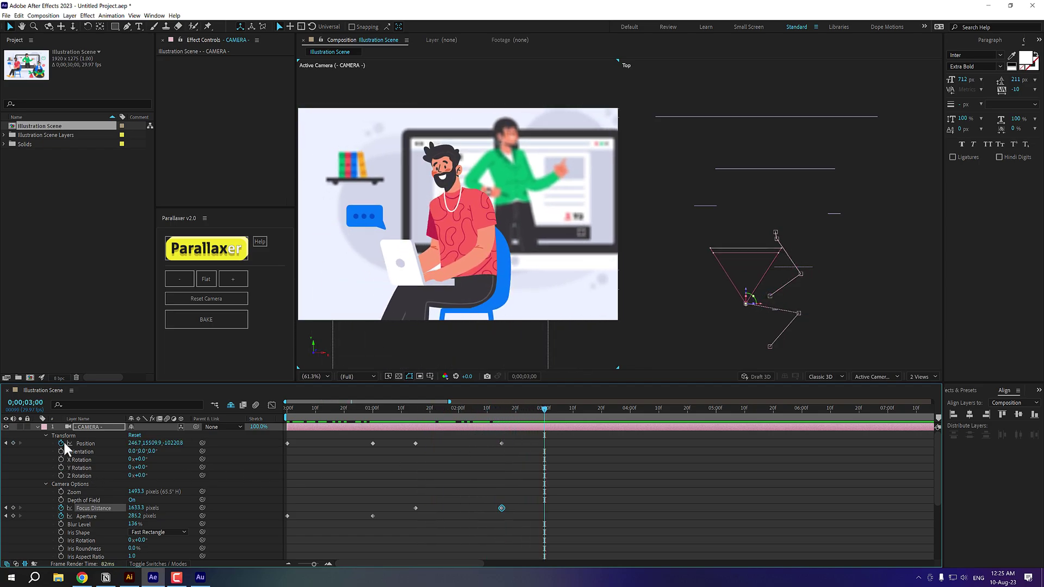
pyautogui.click(13, 443)
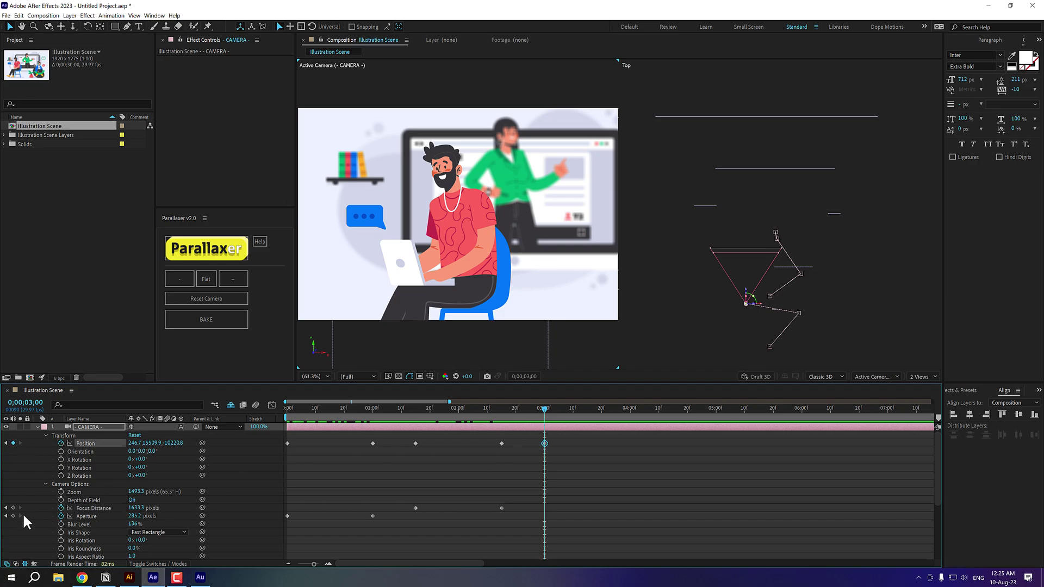
pyautogui.click(13, 508)
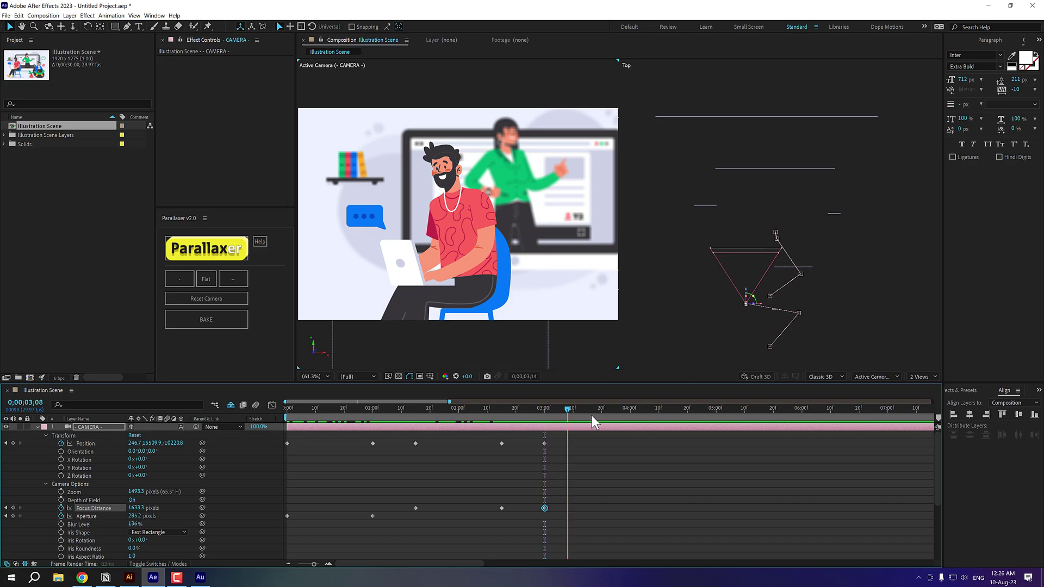
# At 4;00, shift and dolly the camera to frame the standing woman at the monitor
pyautogui.moveTo(628, 417); pyautogui.dragTo(629, 417)
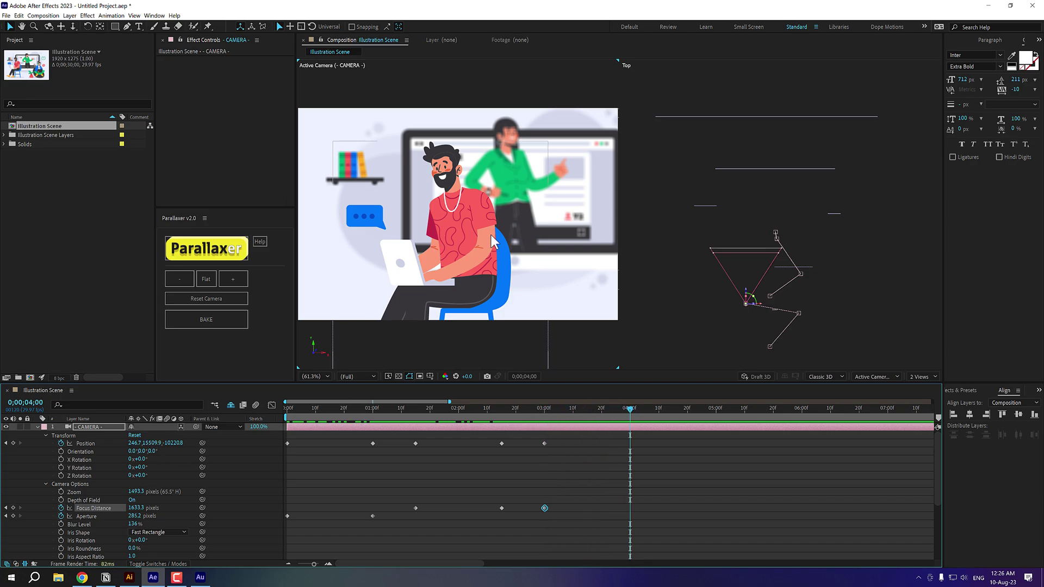
pyautogui.moveTo(132, 444); pyautogui.dragTo(424, 425)
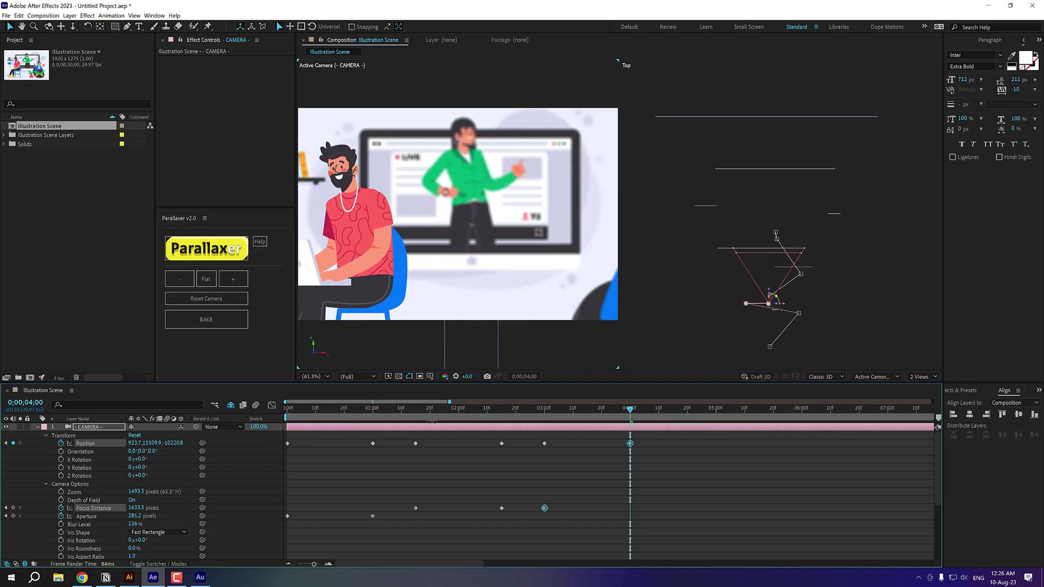
pyautogui.press('c')
pyautogui.moveTo(460, 234); pyautogui.dragTo(466, 176)
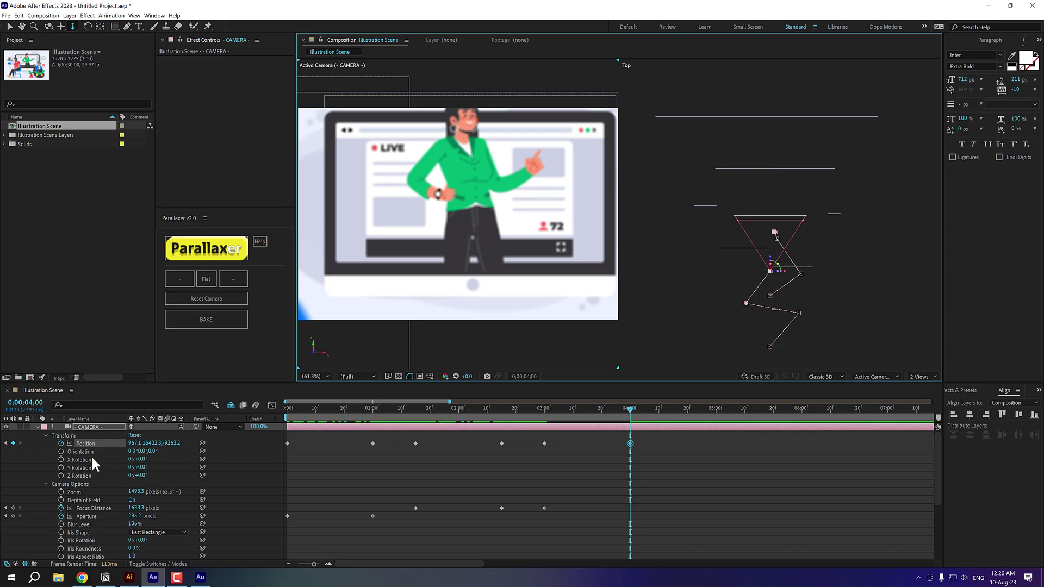
pyautogui.moveTo(419, 349); pyautogui.dragTo(409, 362)
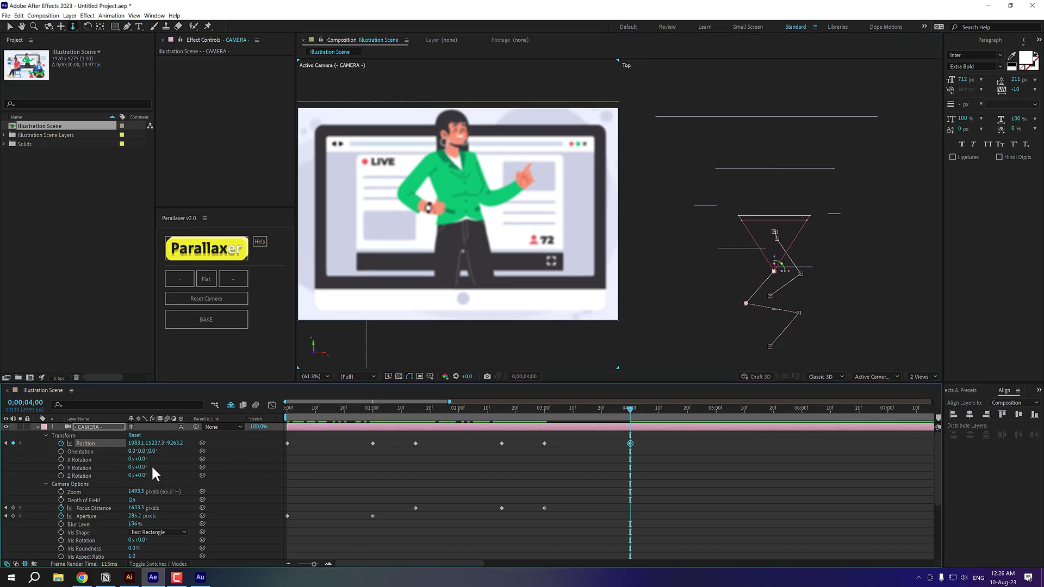
# Raise Focus Distance to 3007.3 so she is sharp, then return to the first frame
pyautogui.moveTo(131, 511); pyautogui.dragTo(472, 461)
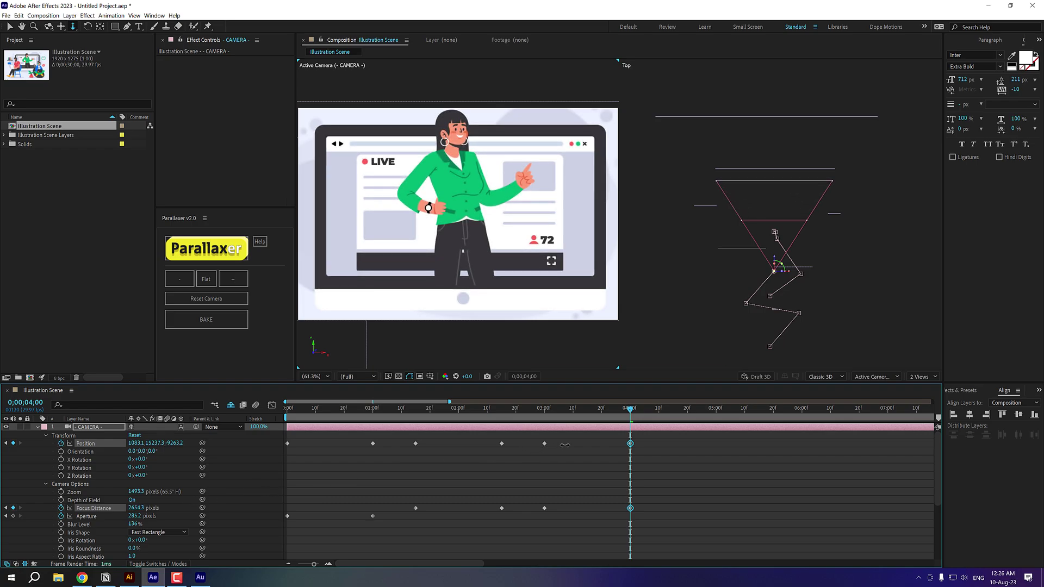
pyautogui.moveTo(567, 444); pyautogui.dragTo(702, 427)
pyautogui.moveTo(630, 429); pyautogui.dragTo(252, 445)
pyautogui.click(284, 439)
# Select all twelve camera keyframes and apply Easy Ease to them
pyautogui.click(37, 426)
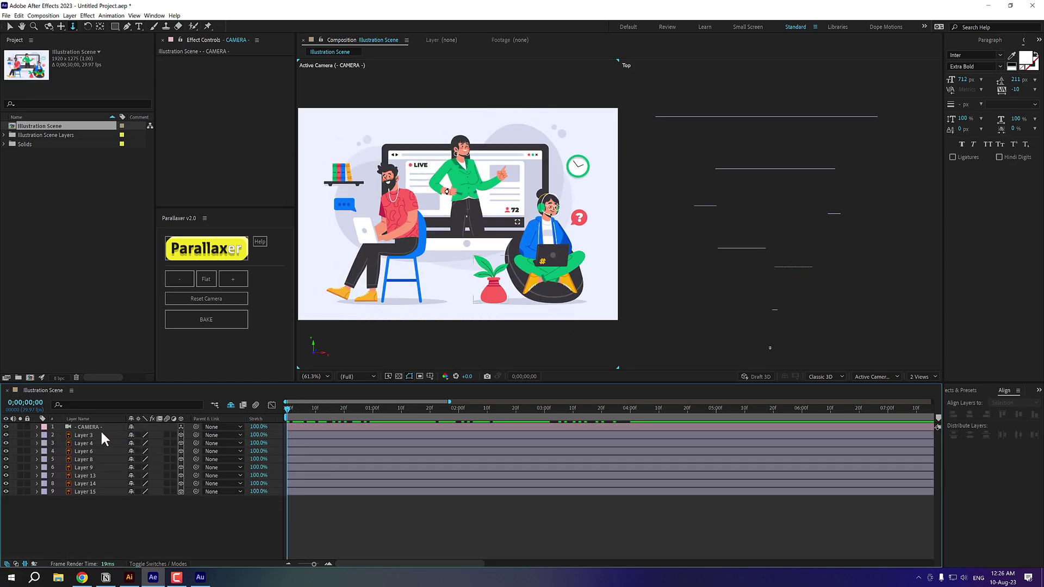
pyautogui.click(100, 427)
pyautogui.press('u')
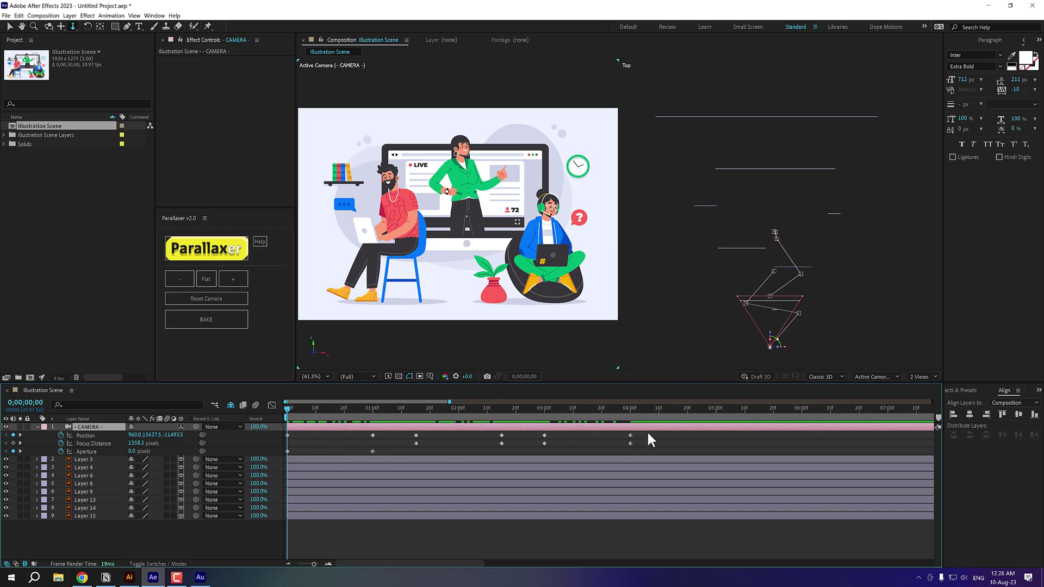
pyautogui.moveTo(647, 434); pyautogui.dragTo(276, 458)
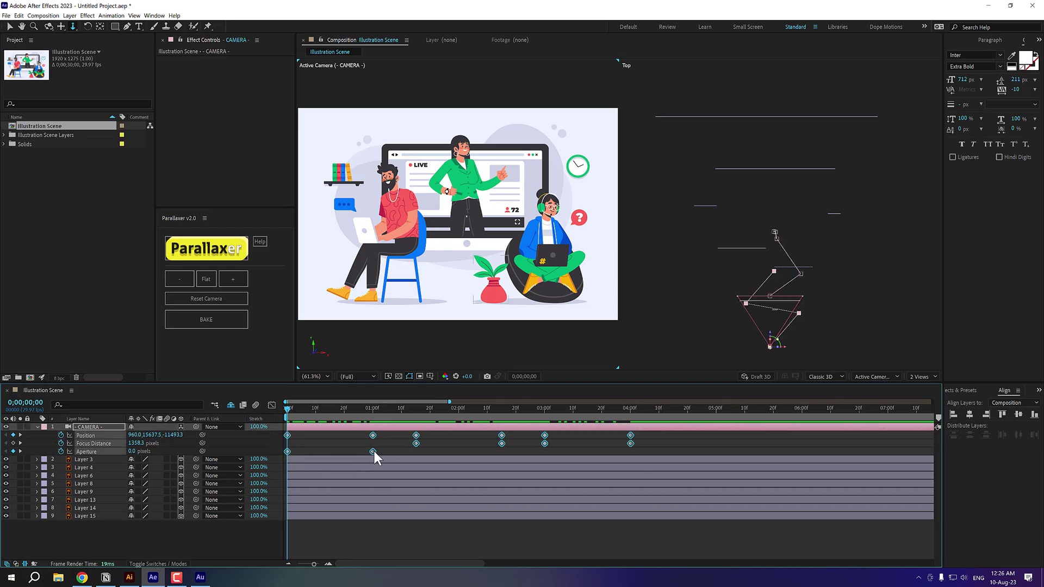
pyautogui.rightClick(373, 451)
pyautogui.moveTo(459, 446)
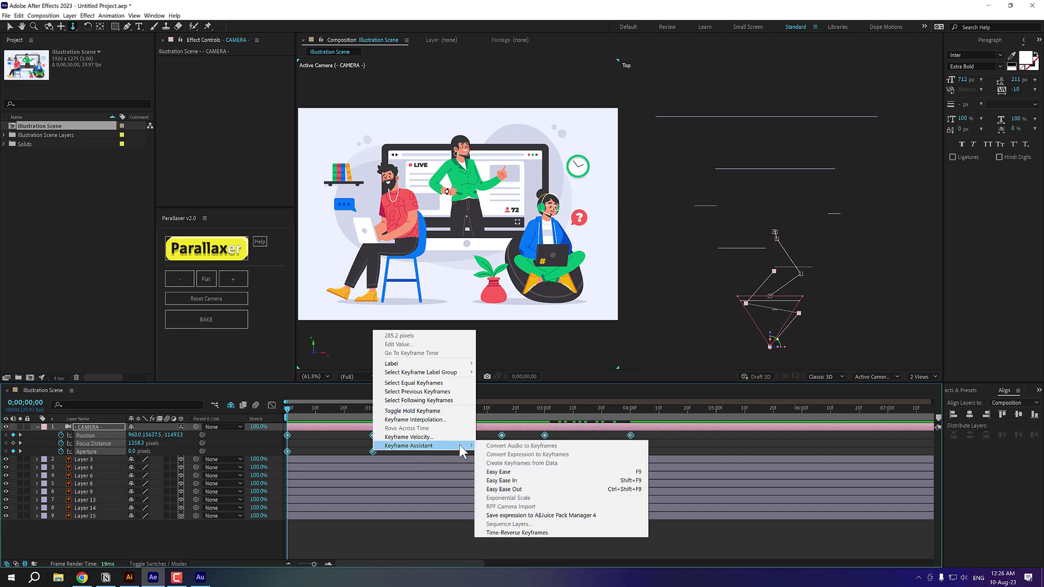
pyautogui.click(498, 471)
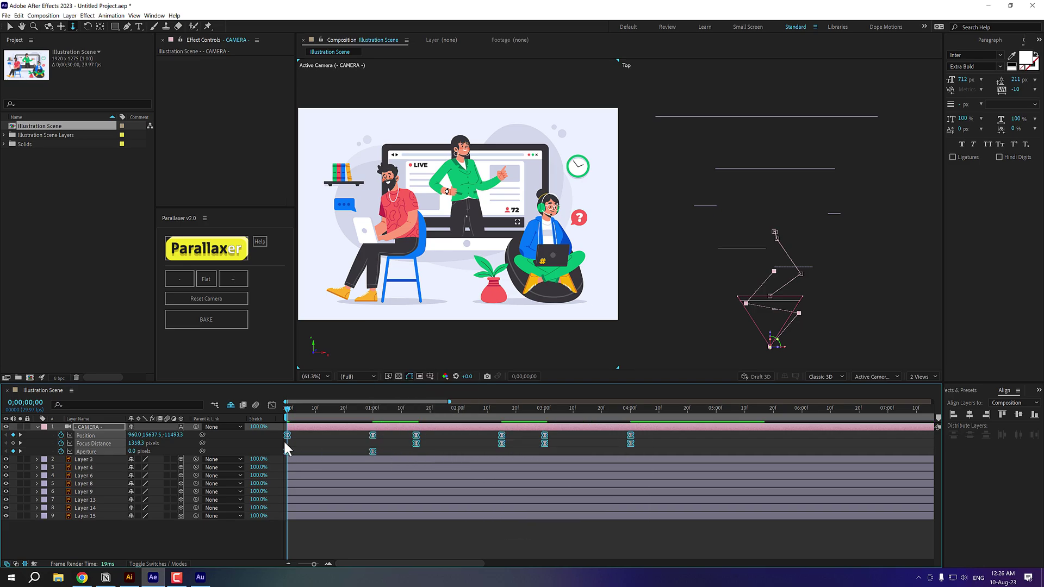
# In the speed graph, drag influence handles to sharpen the camera moves' speed curves into peaks
pyautogui.click(271, 405)
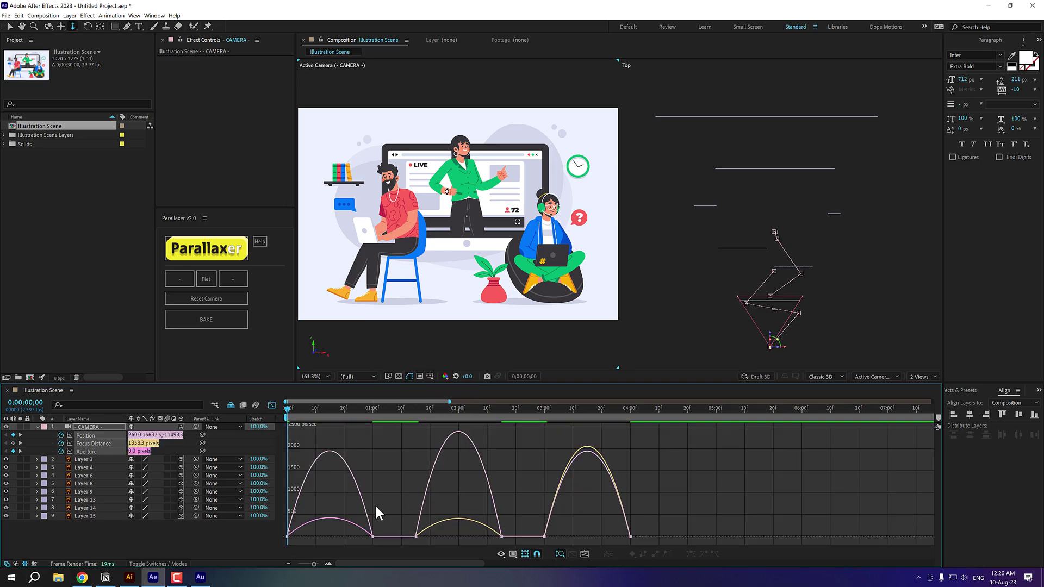
pyautogui.click(329, 408)
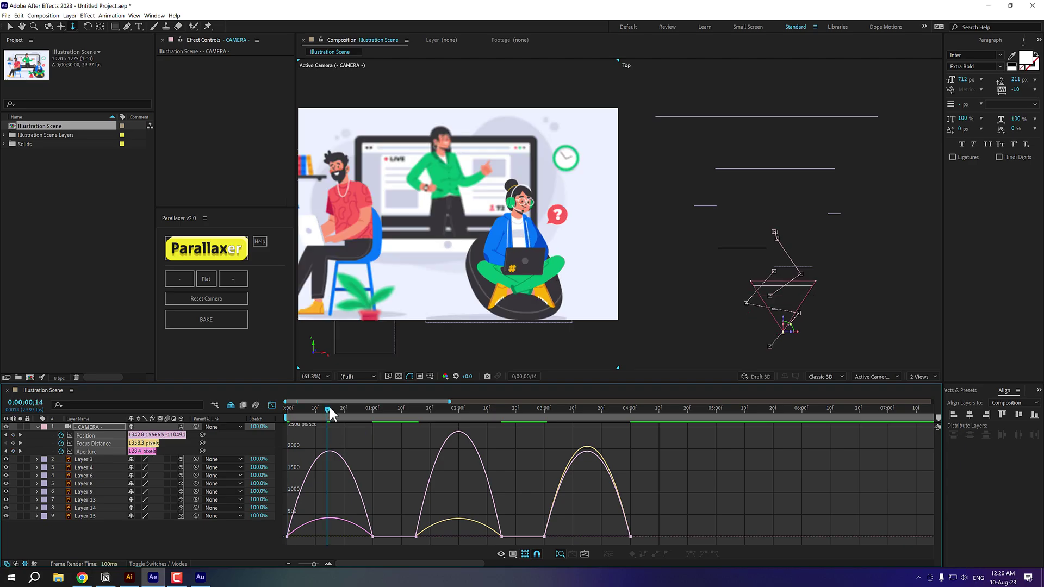
pyautogui.click(376, 534)
pyautogui.moveTo(355, 532); pyautogui.dragTo(338, 531)
pyautogui.moveTo(275, 536); pyautogui.dragTo(301, 528)
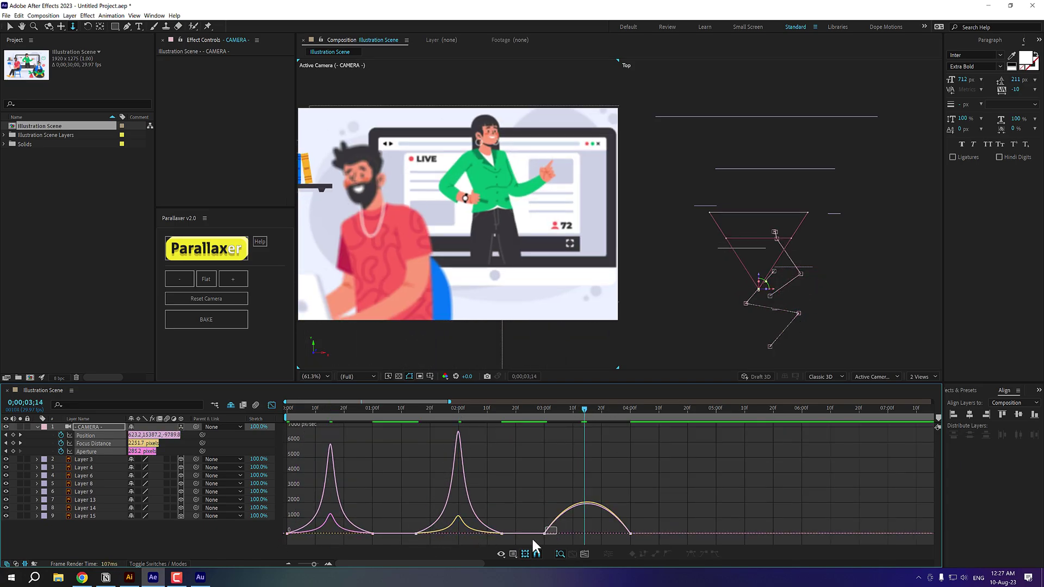
pyautogui.moveTo(530, 540); pyautogui.dragTo(514, 498)
# Preview the eased camera animation from the first frame
pyautogui.click(272, 406)
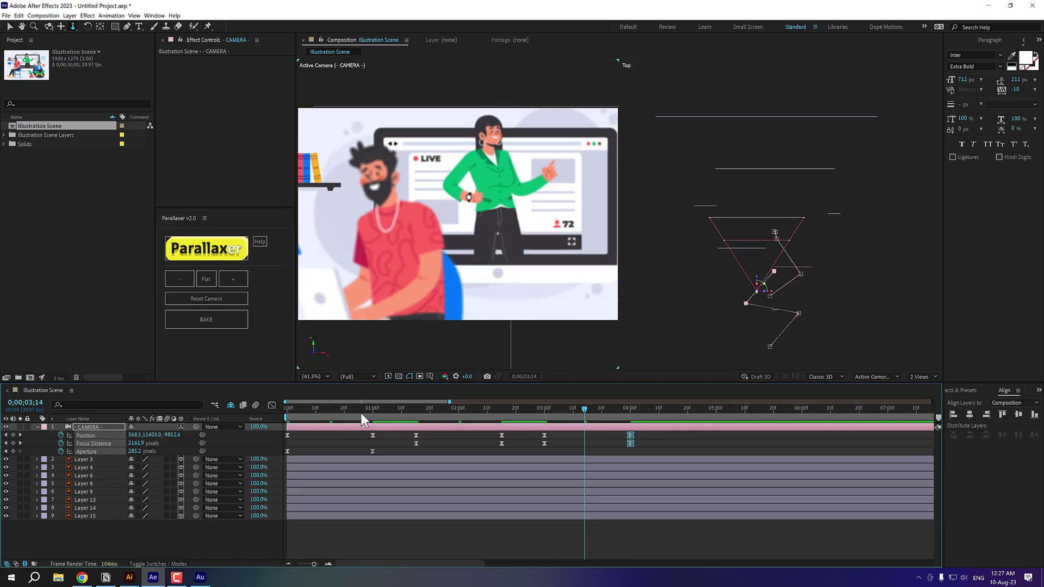
pyautogui.press('Home')
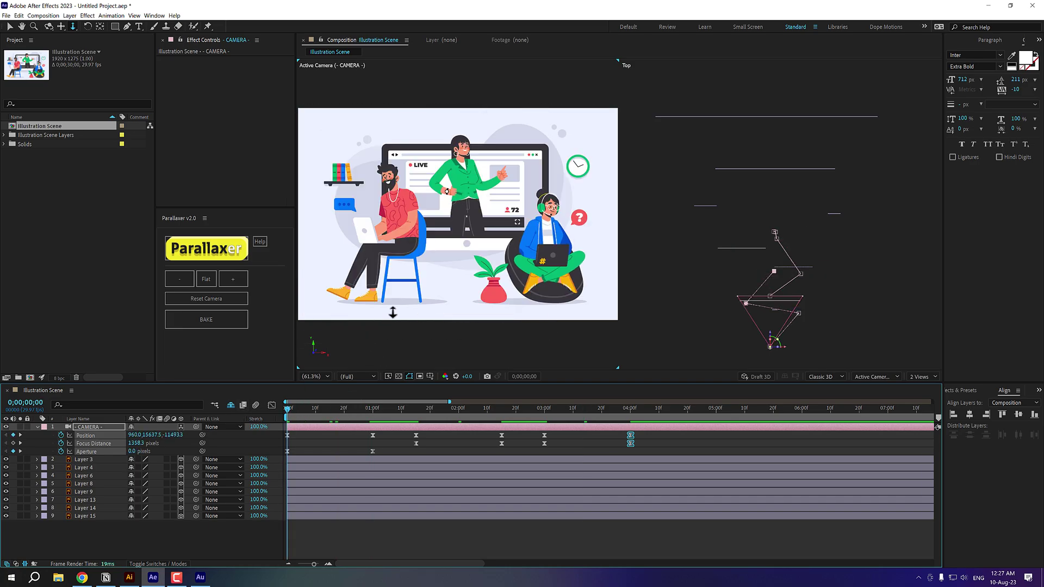
pyautogui.press('space')
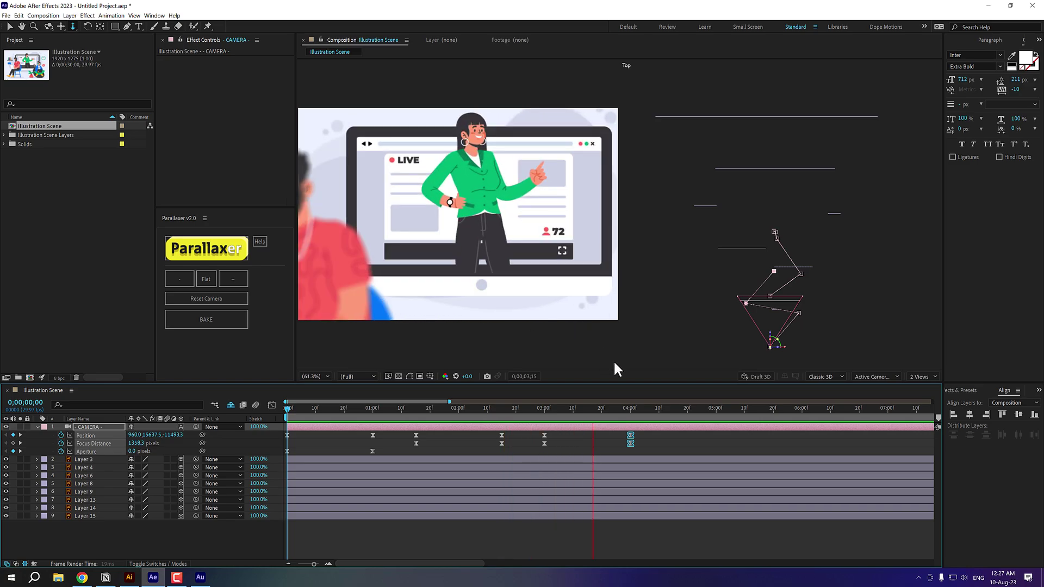
pyautogui.press('space')
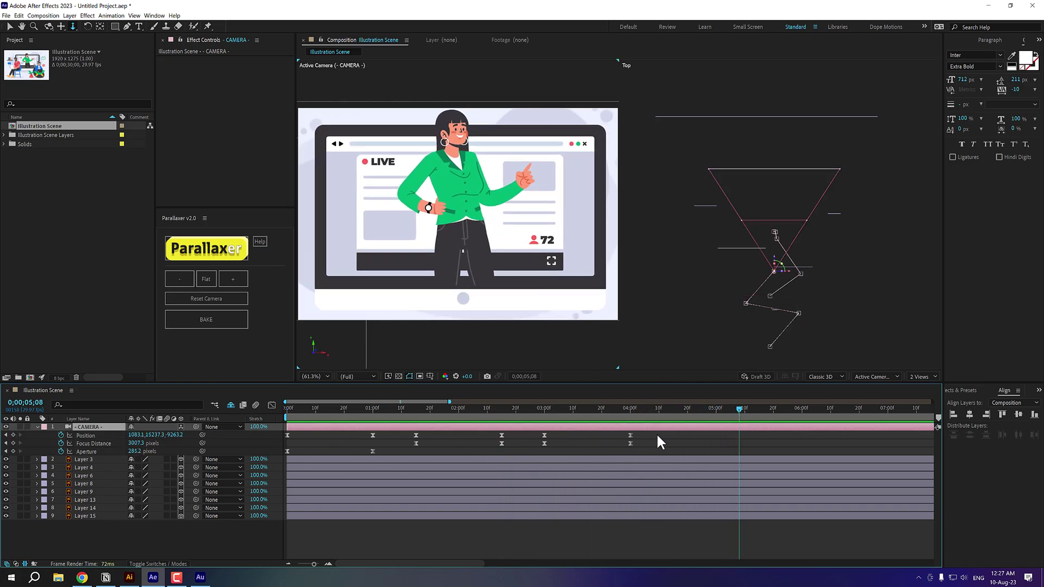
# Stretch the camera keyframes so the last ones land at 5;00
pyautogui.moveTo(655, 433); pyautogui.dragTo(284, 472)
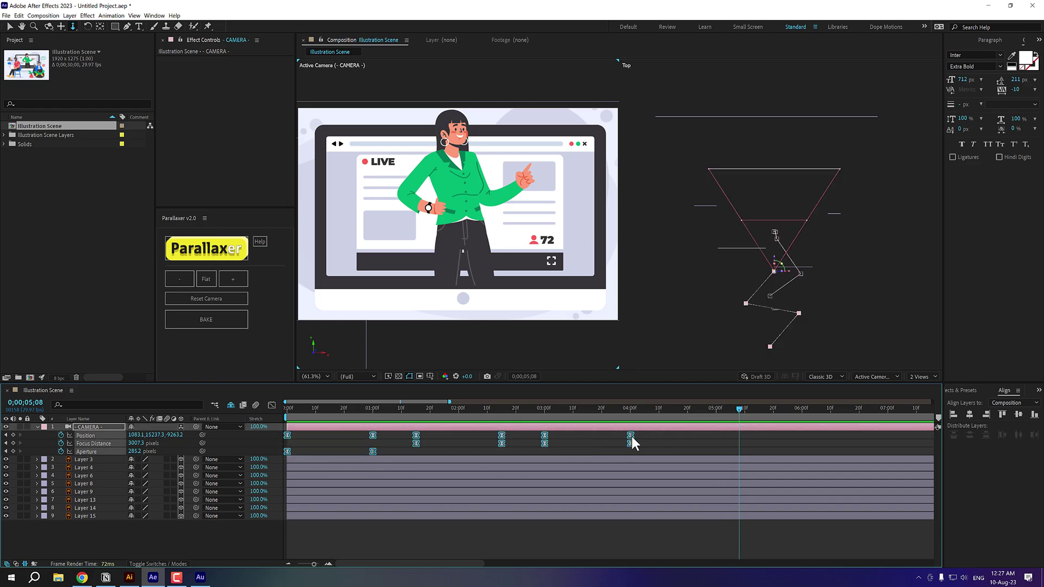
pyautogui.moveTo(631, 435); pyautogui.dragTo(724, 437)
pyautogui.press('space')
pyautogui.click(674, 435)
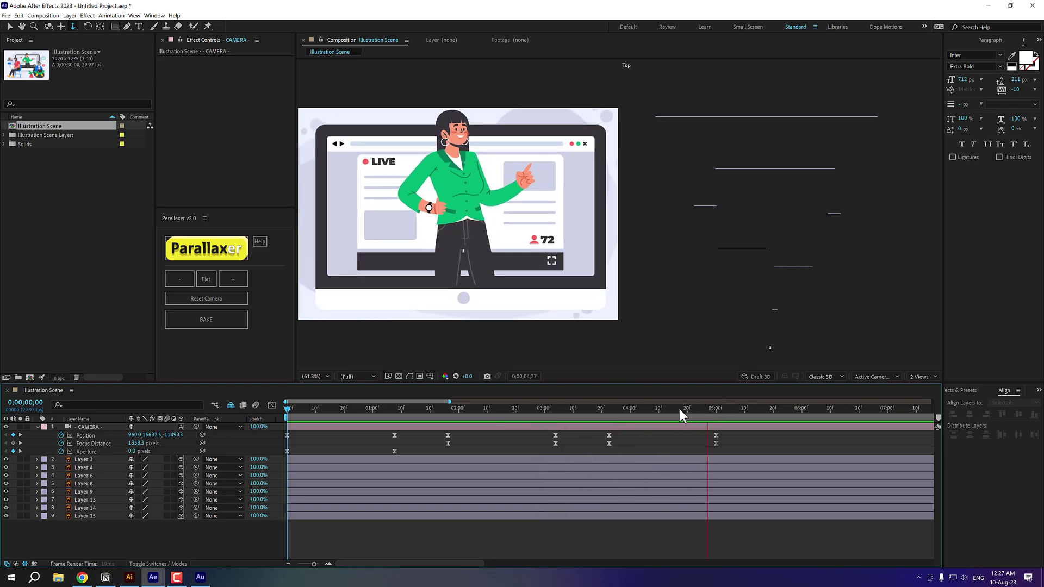
# End the work area at 6;00 and collapse the camera's property rows
pyautogui.moveTo(705, 413); pyautogui.dragTo(778, 418)
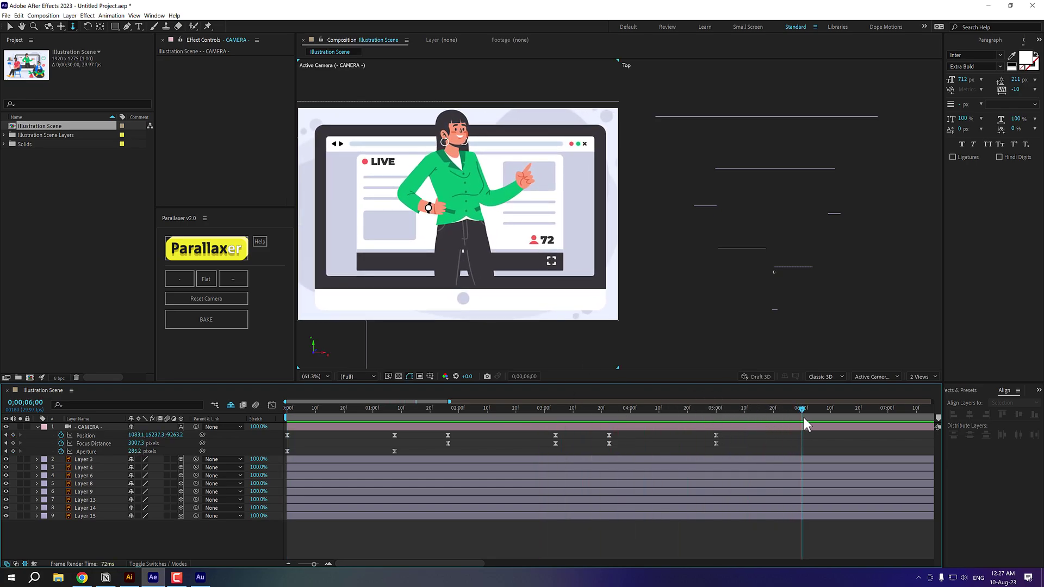
pyautogui.press('n')
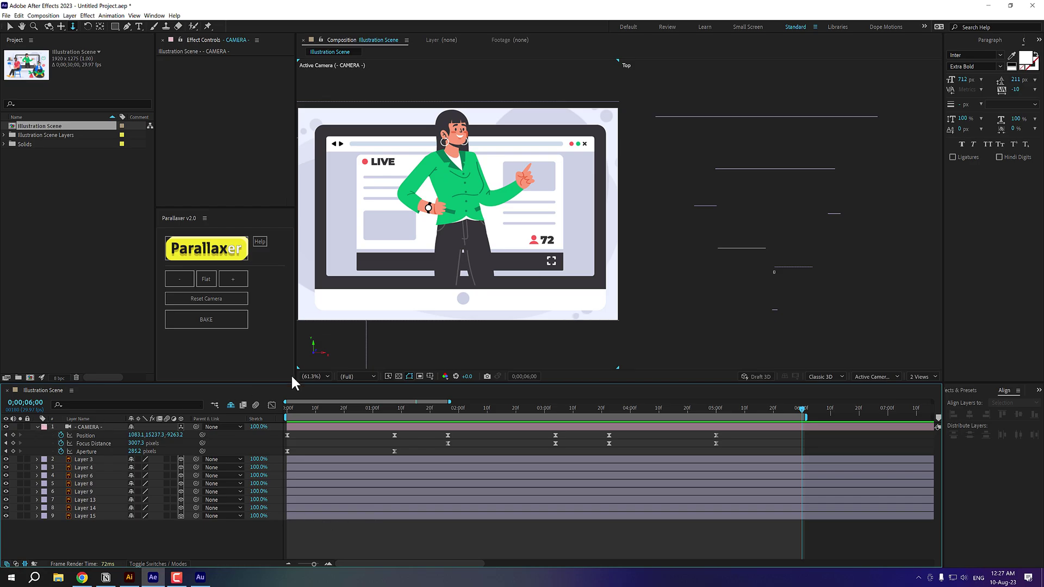
pyautogui.press('u')
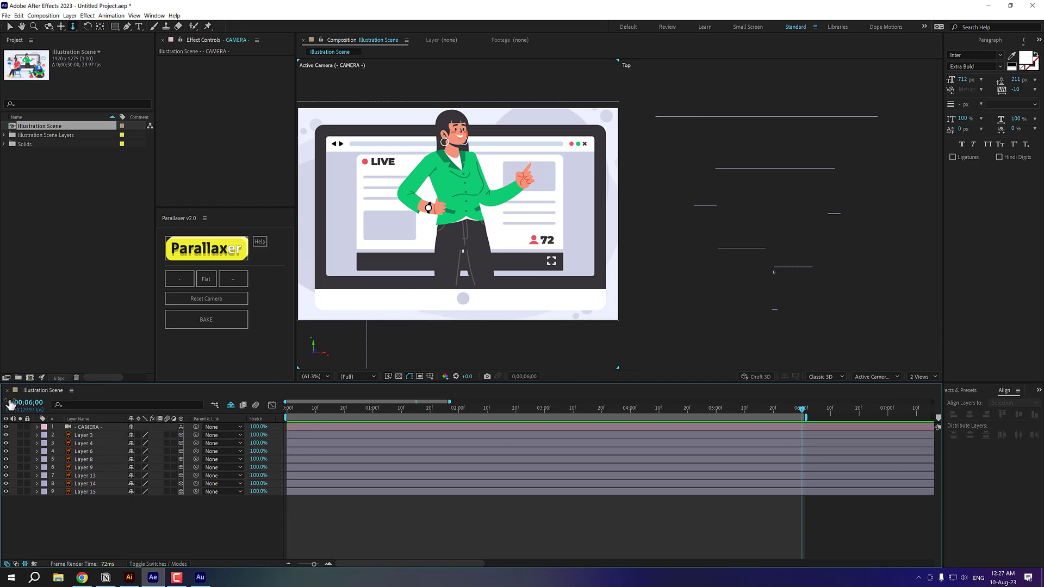
# Add a new Null Object layer and name it Move
pyautogui.click(10, 26)
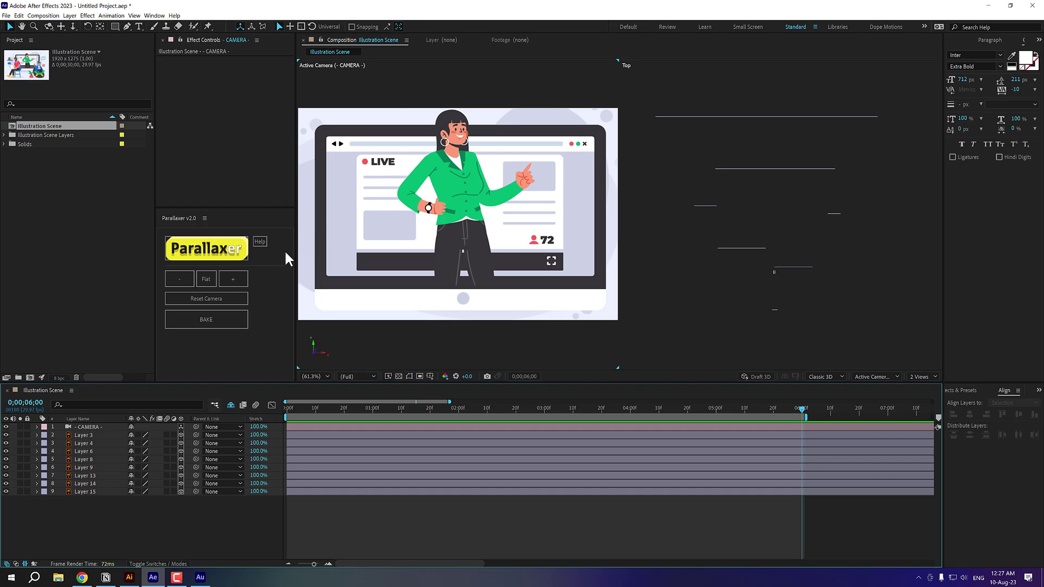
pyautogui.rightClick(105, 514)
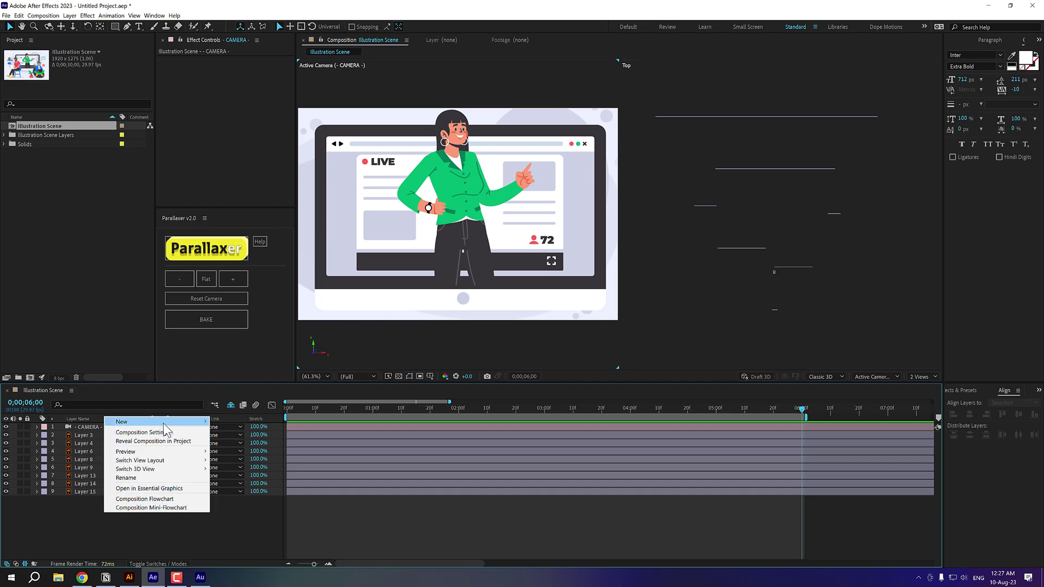
pyautogui.moveTo(163, 423)
pyautogui.click(235, 467)
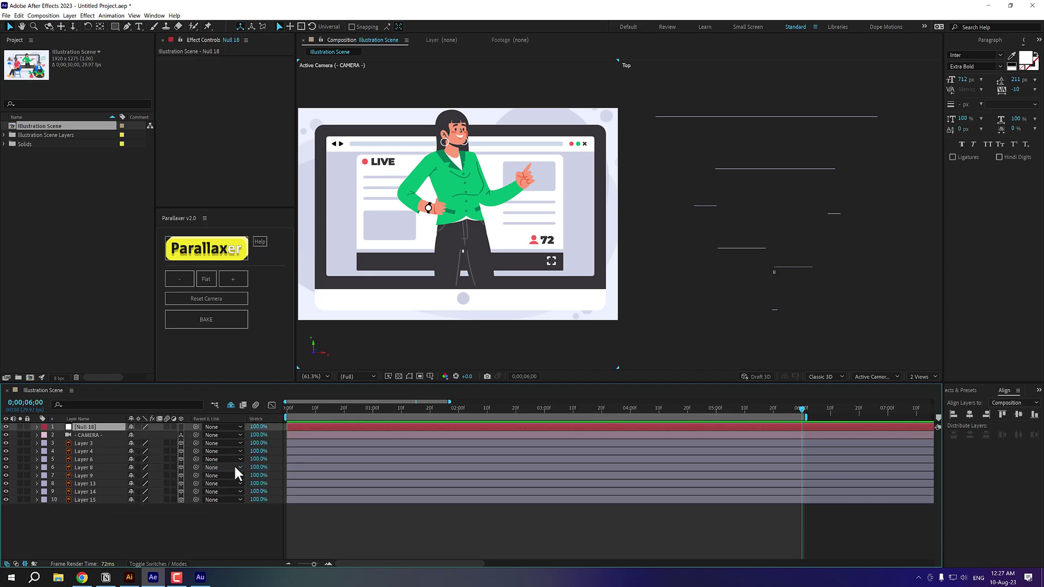
pyautogui.press('Return')
pyautogui.write('Move')
pyautogui.press('Return')
# Parent the CAMERA layer to the Move null and show Move's Position
pyautogui.click(88, 436)
pyautogui.moveTo(195, 433); pyautogui.dragTo(87, 428)
pyautogui.click(85, 426)
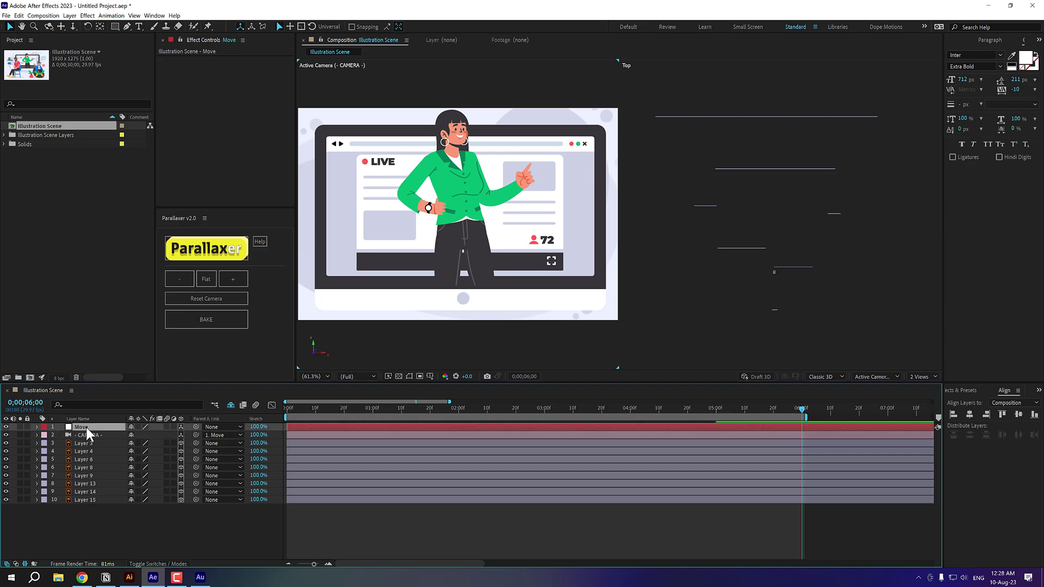
pyautogui.press('p')
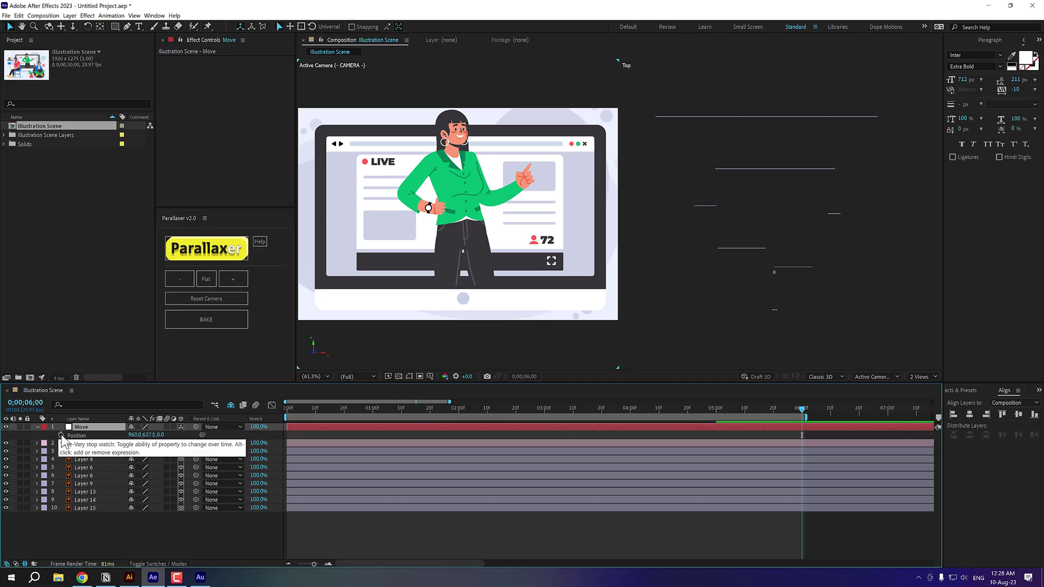
# Give the Move null's Position the expression wiggle(1.5,20), then preview the shake from 4;22
pyautogui.keyDown('alt'); pyautogui.click(62, 437); pyautogui.keyUp('alt')
pyautogui.write('w')
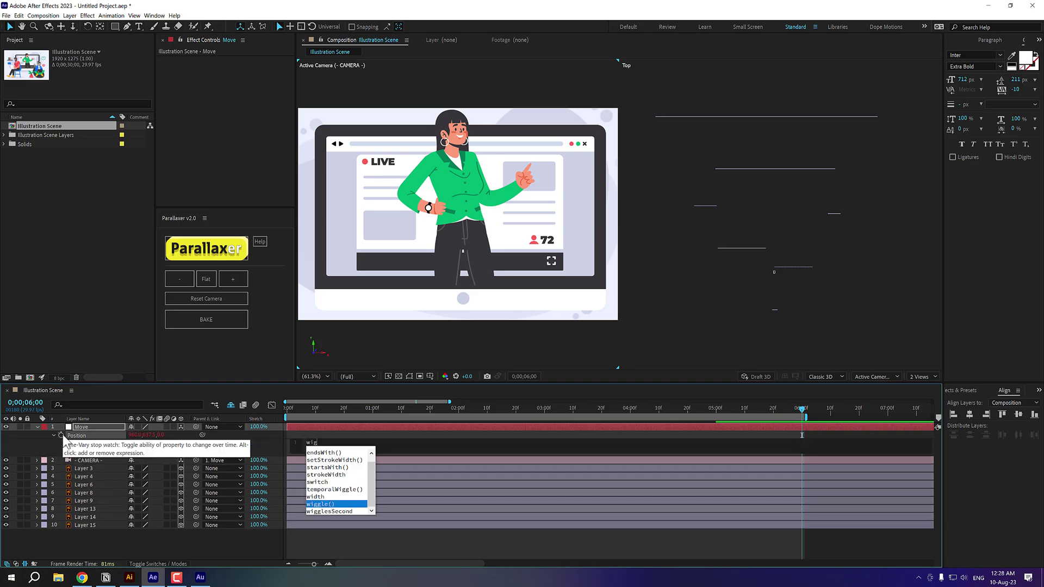
pyautogui.write('ig')
pyautogui.press('Return')
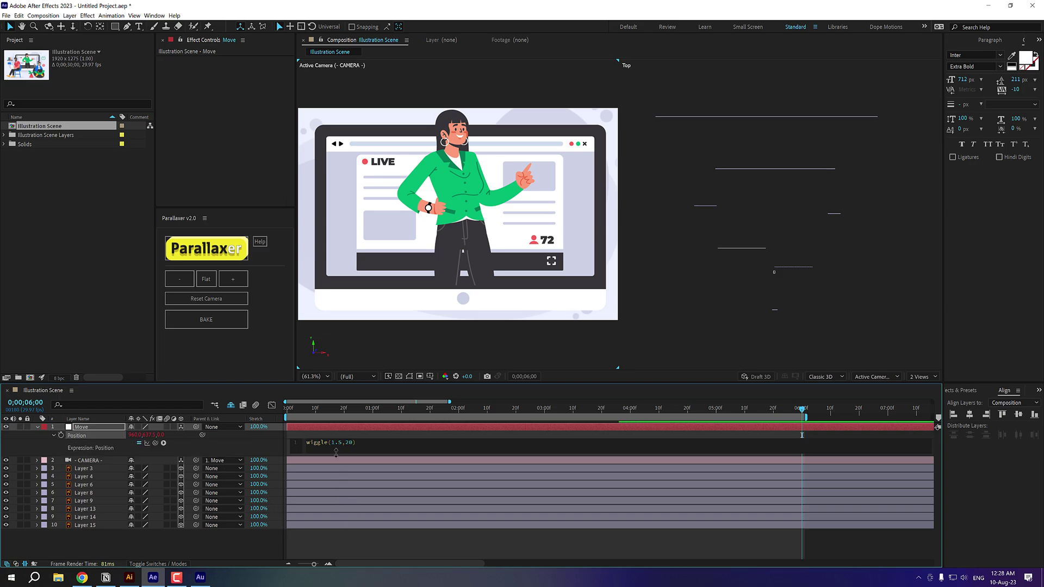
pyautogui.click(345, 530)
pyautogui.click(693, 409)
pyautogui.press('space')
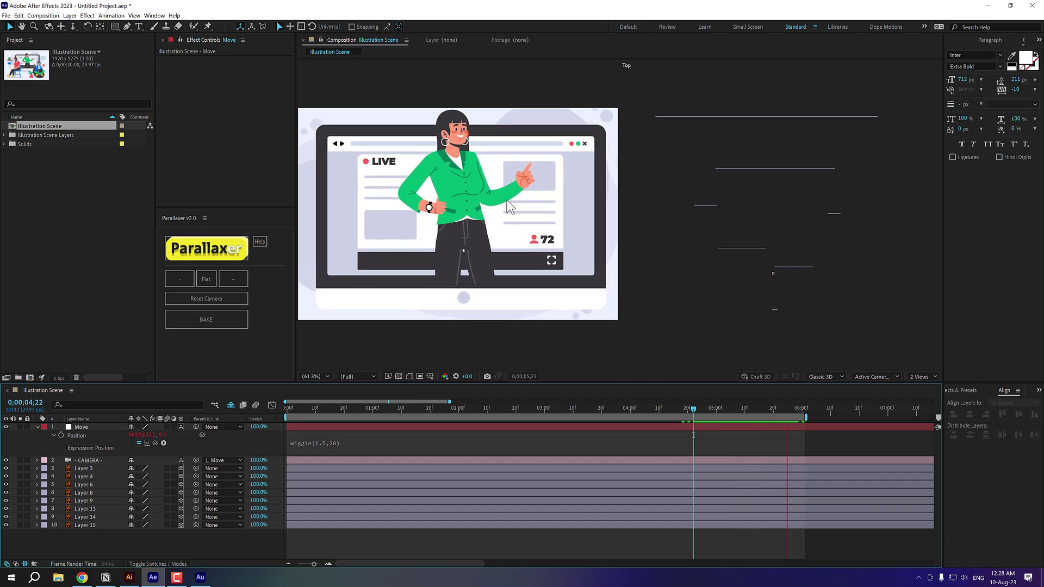